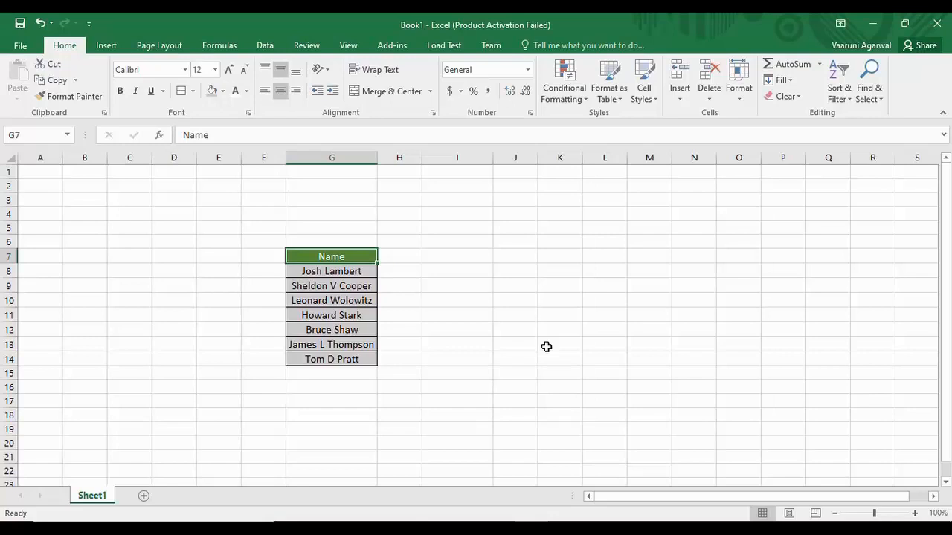
# - Copy the Name table G7:G14 and paste it into K7:K14
pyautogui.click(473, 258)
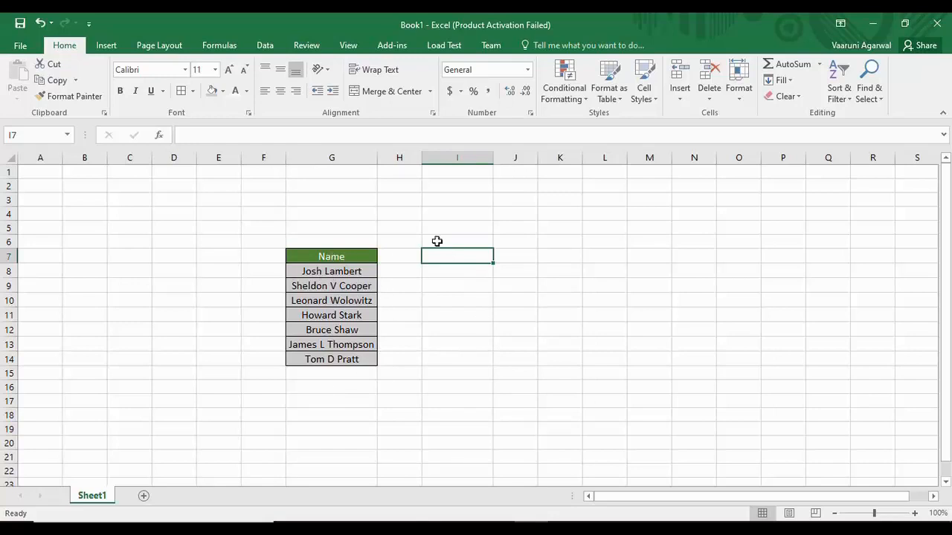
pyautogui.click(308, 256)
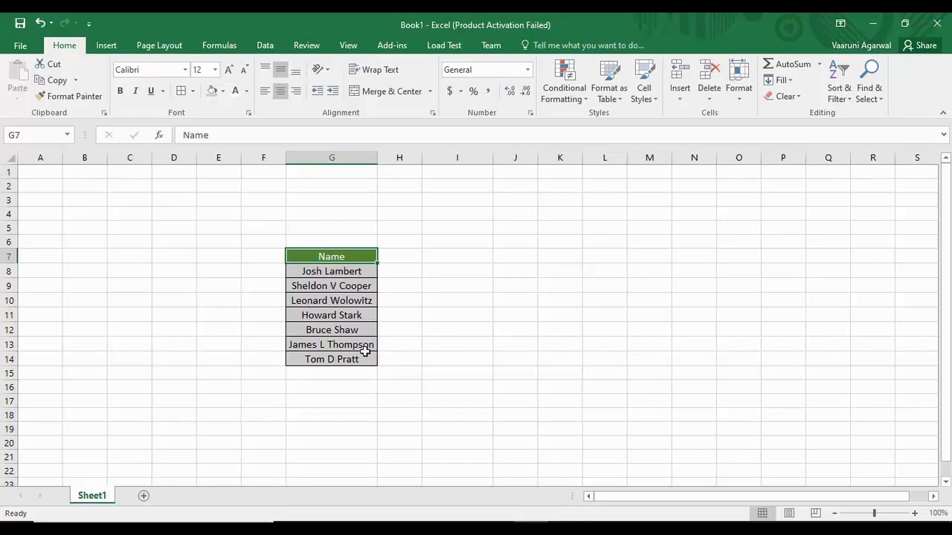
pyautogui.moveTo(348, 254); pyautogui.dragTo(365, 362)
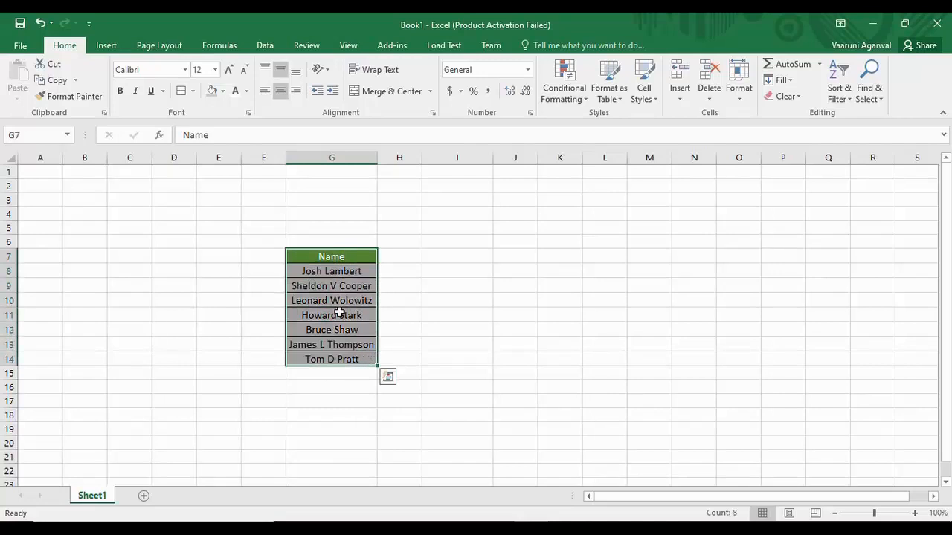
pyautogui.hotkey('ctrl', 'c')
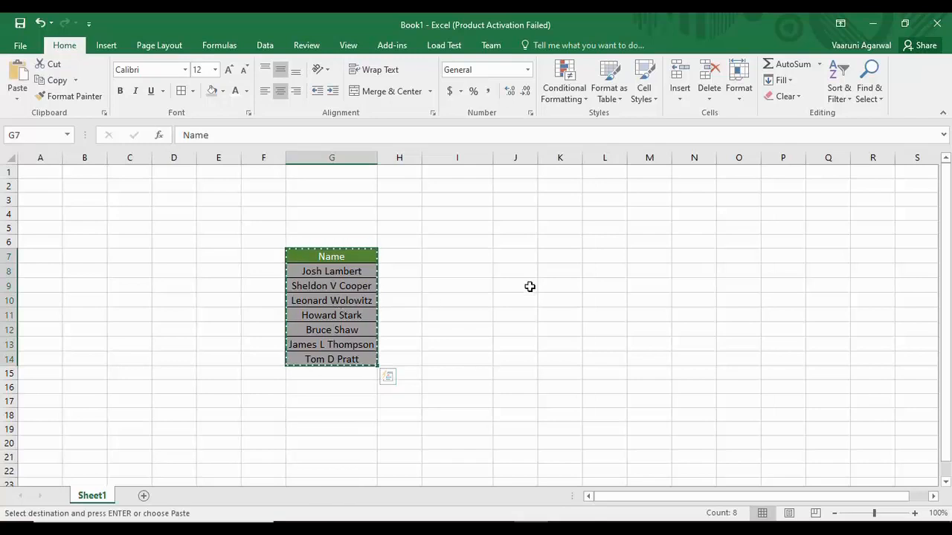
pyautogui.click(570, 254)
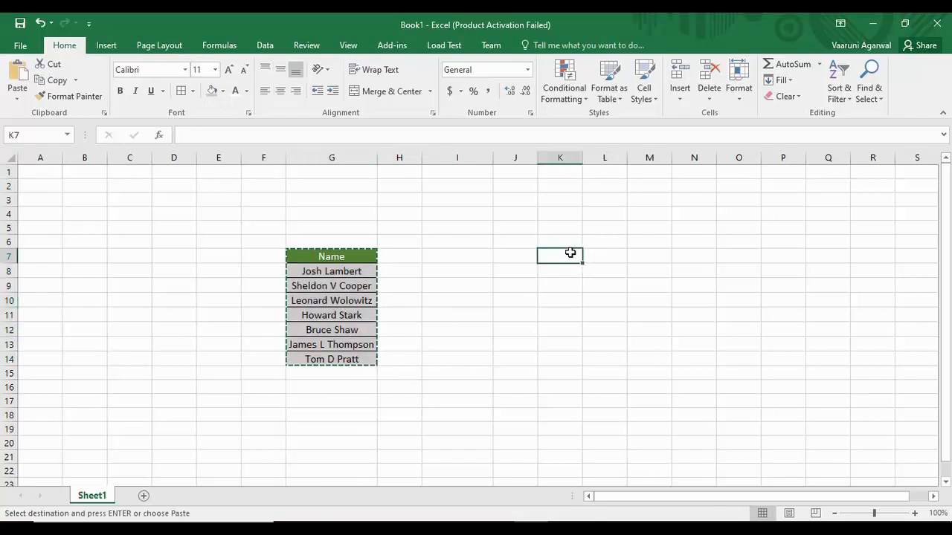
pyautogui.hotkey('ctrl', 'v')
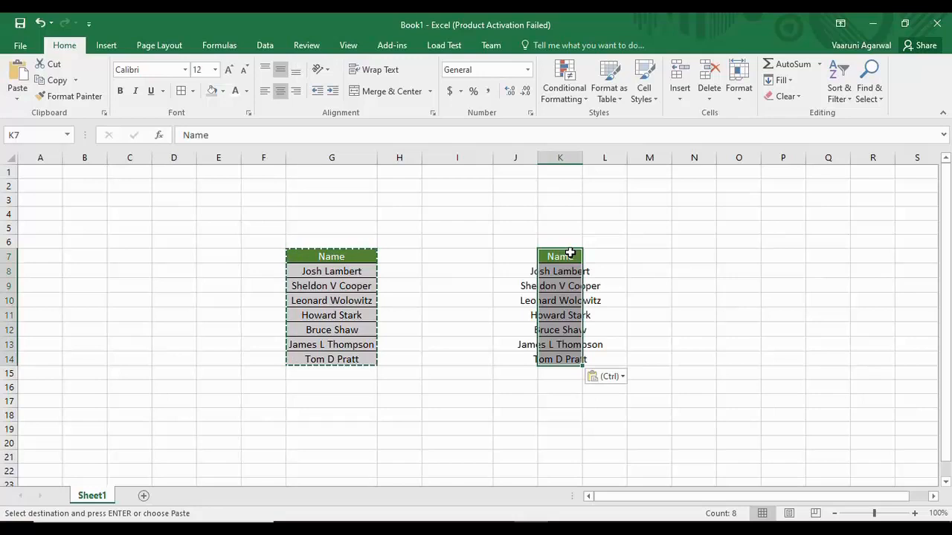
# - Auto-fit column K so all seven names fit
pyautogui.click(640, 242)
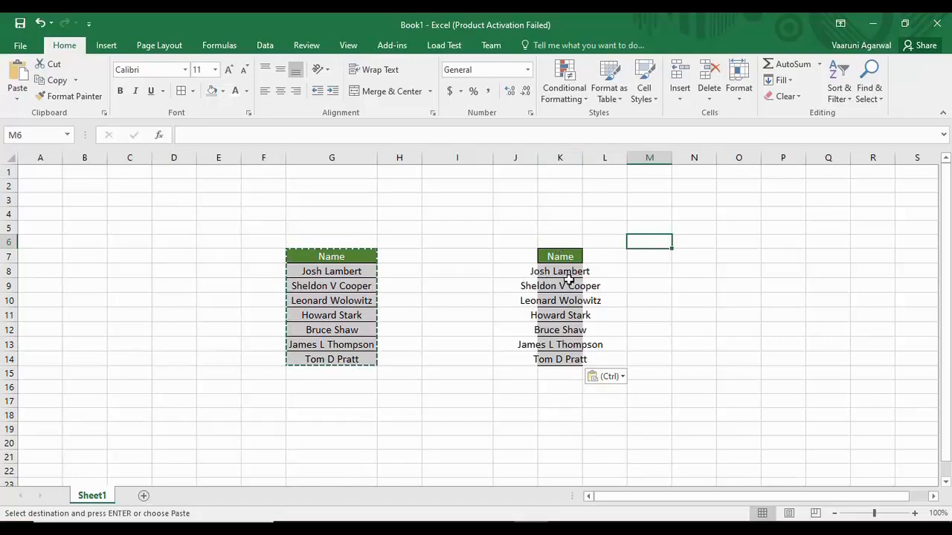
pyautogui.doubleClick(583, 157)
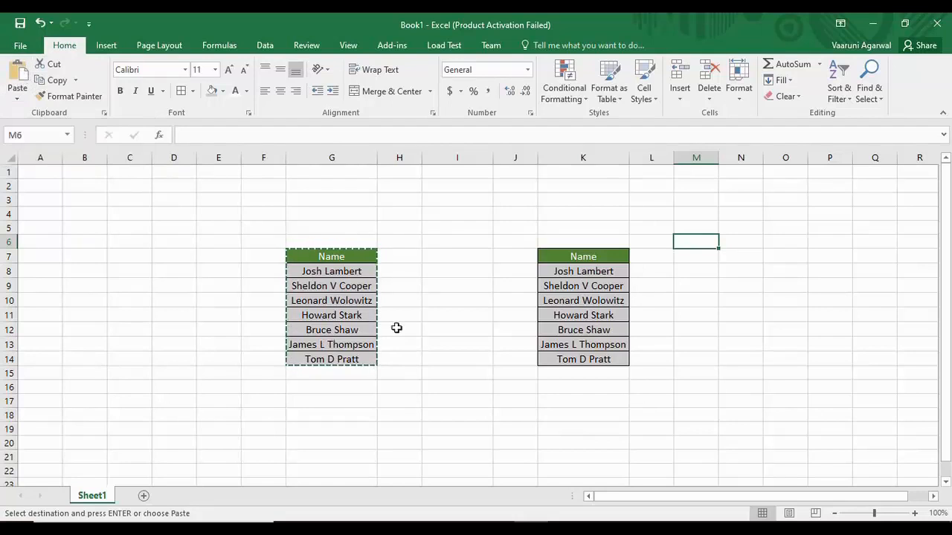
pyautogui.click(454, 257)
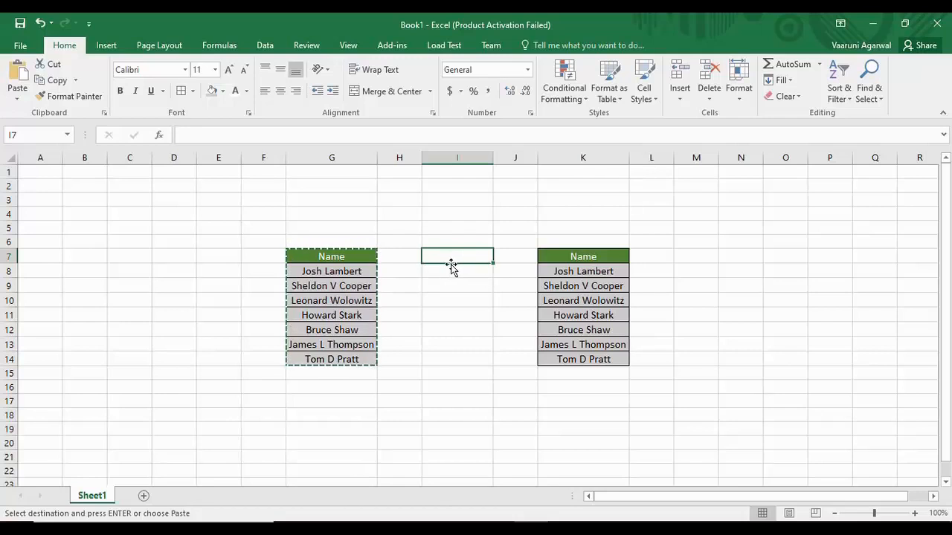
# - Paste only the Name table's formatting into I7:I14 with the Formatting paste option
pyautogui.click(18, 101)
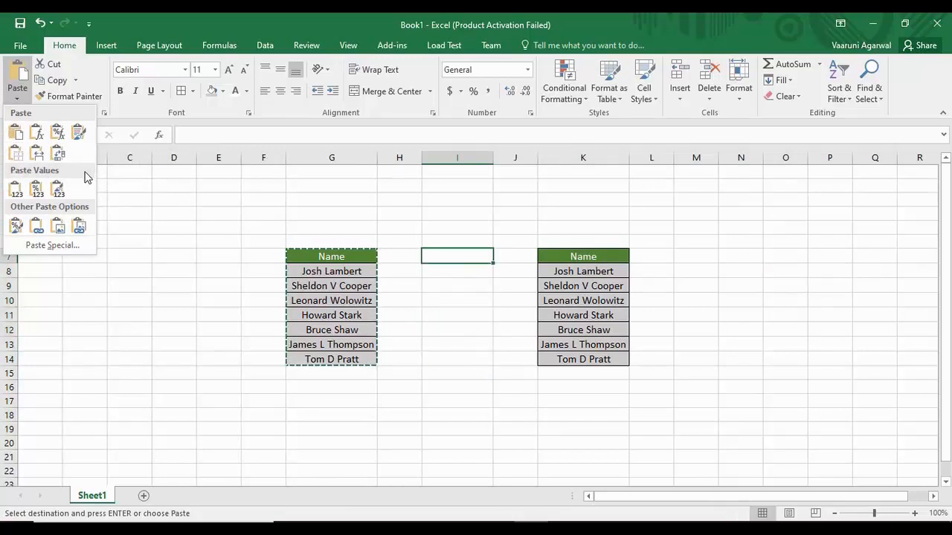
pyautogui.click(16, 227)
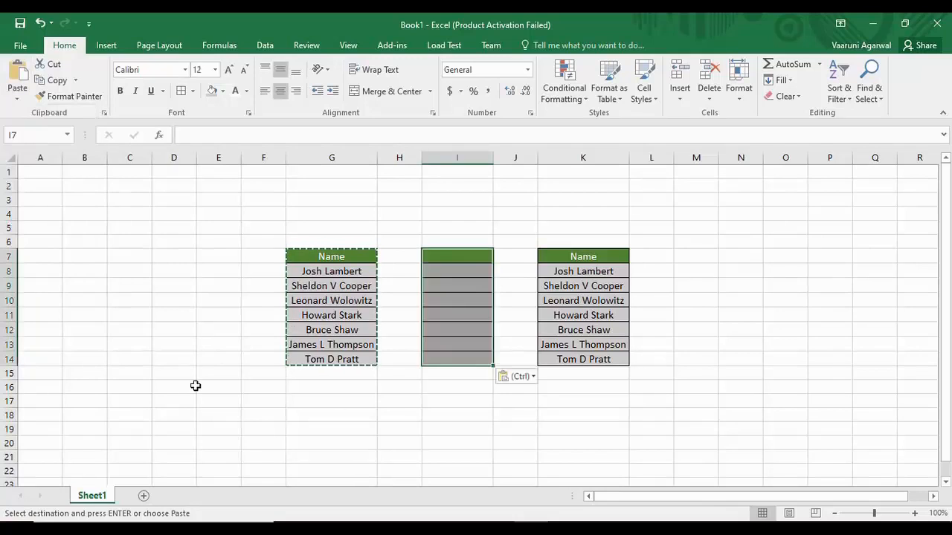
pyautogui.click(510, 329)
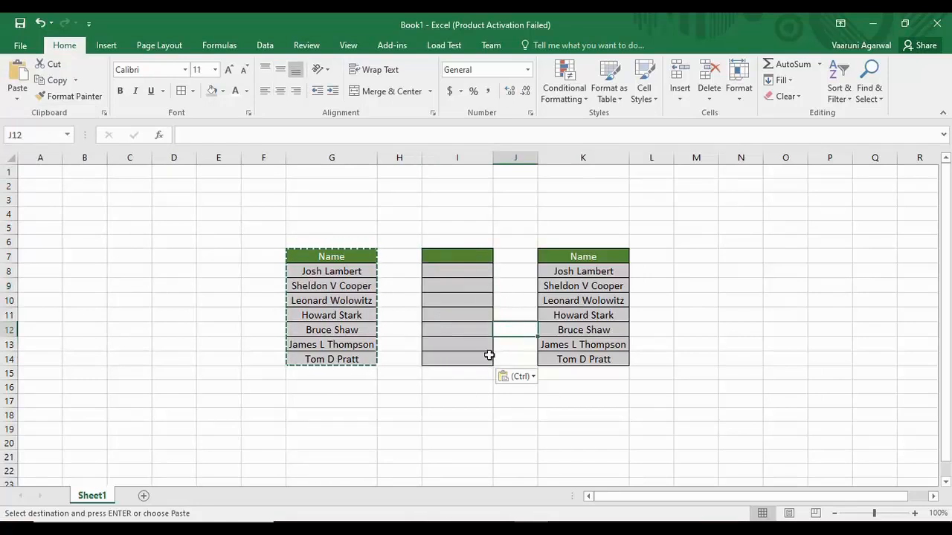
pyautogui.click(466, 256)
# - Enter header 'Data' in I7, with 'ghh' in I8 and 'hghghh' in I9
pyautogui.doubleClick(467, 256)
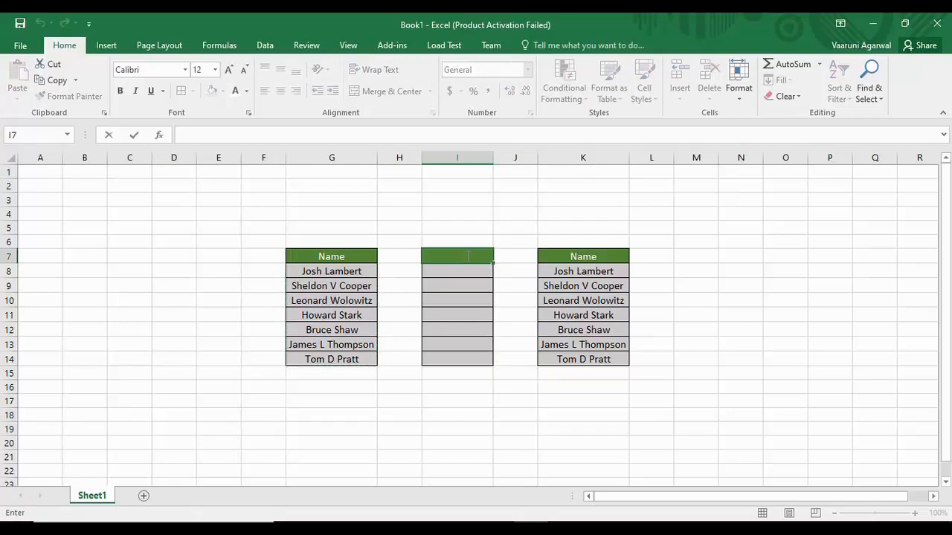
pyautogui.write('Data')
pyautogui.press('Return')
pyautogui.write('ghh')
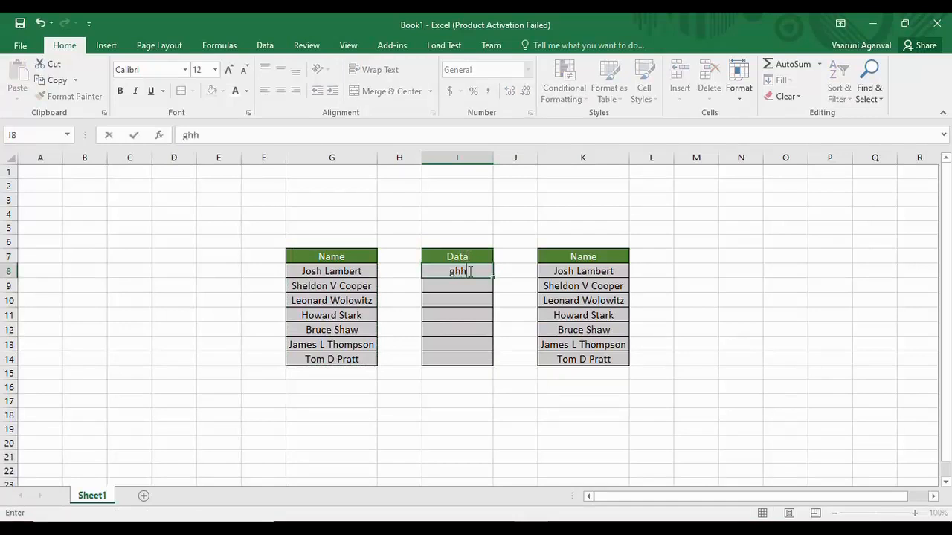
pyautogui.press('Return')
pyautogui.write('hghghh')
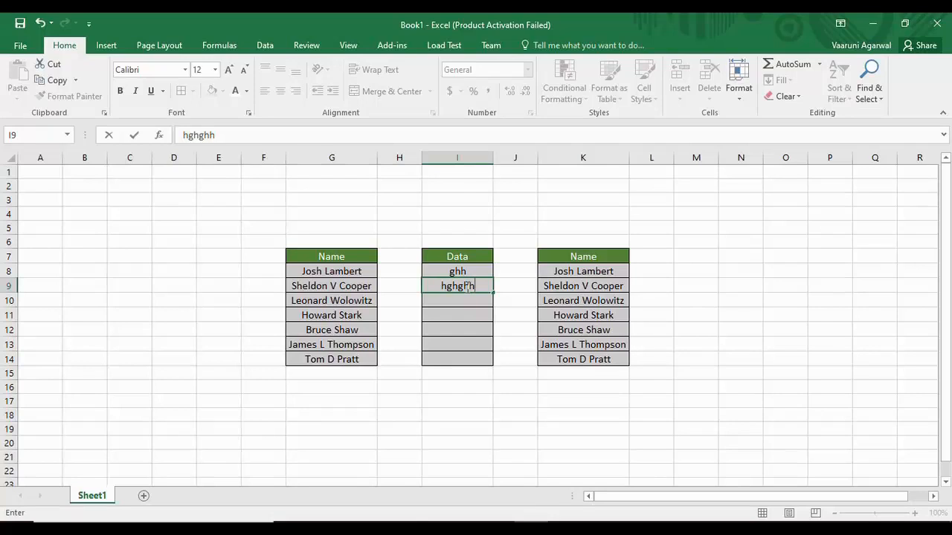
pyautogui.click(736, 255)
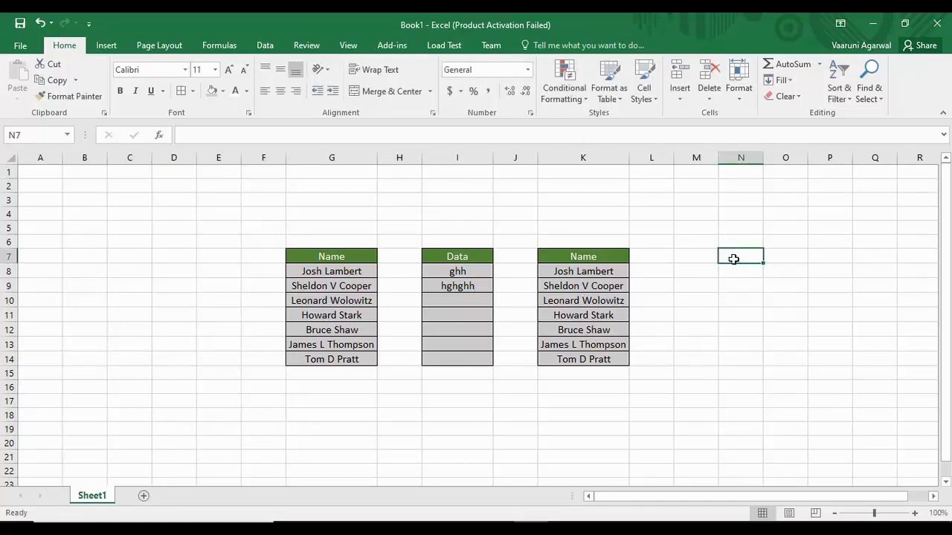
pyautogui.click(695, 259)
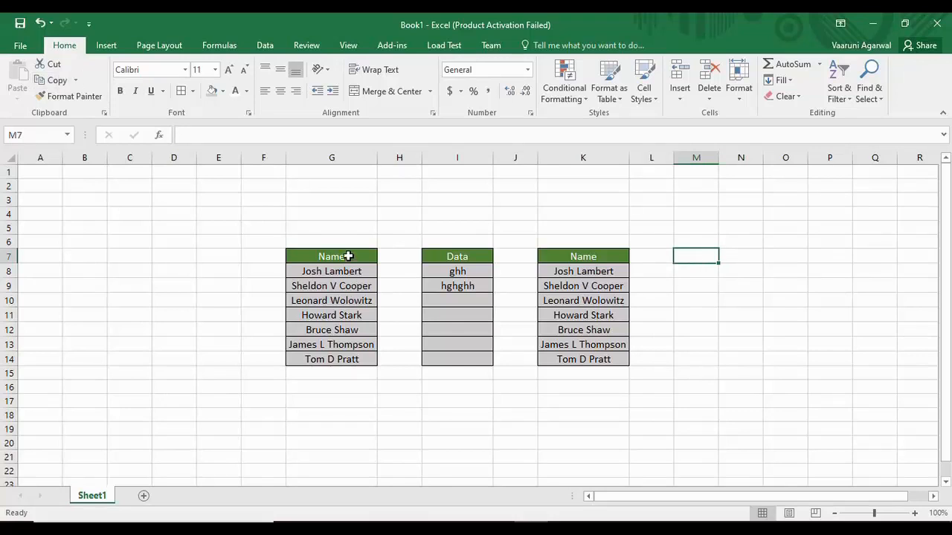
# - Paste the Name table G7:G14 into M7 as plain values only
pyautogui.moveTo(348, 256); pyautogui.dragTo(346, 360)
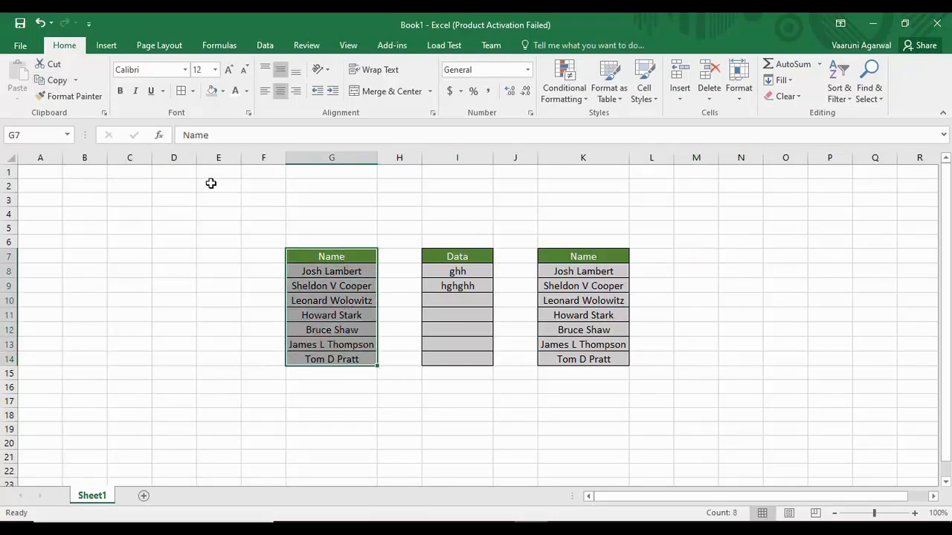
pyautogui.click(53, 79)
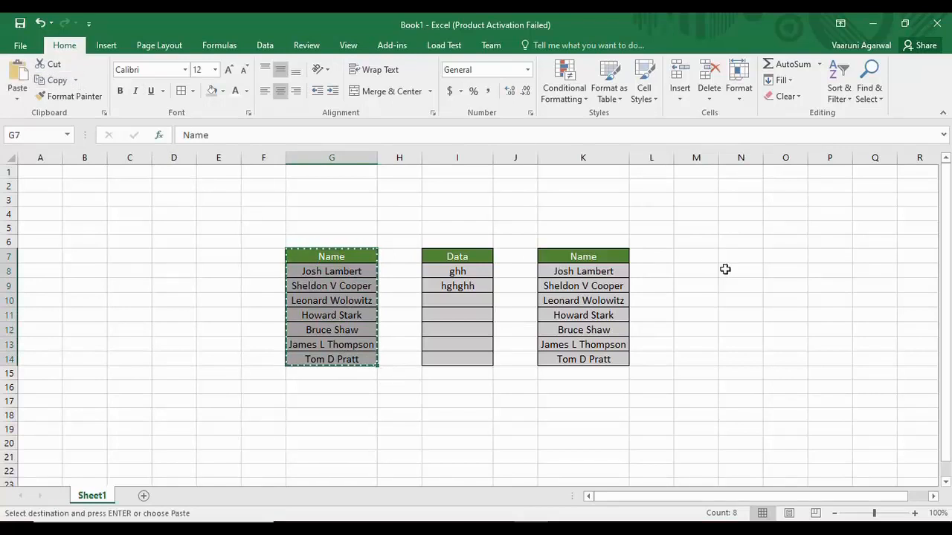
pyautogui.click(688, 256)
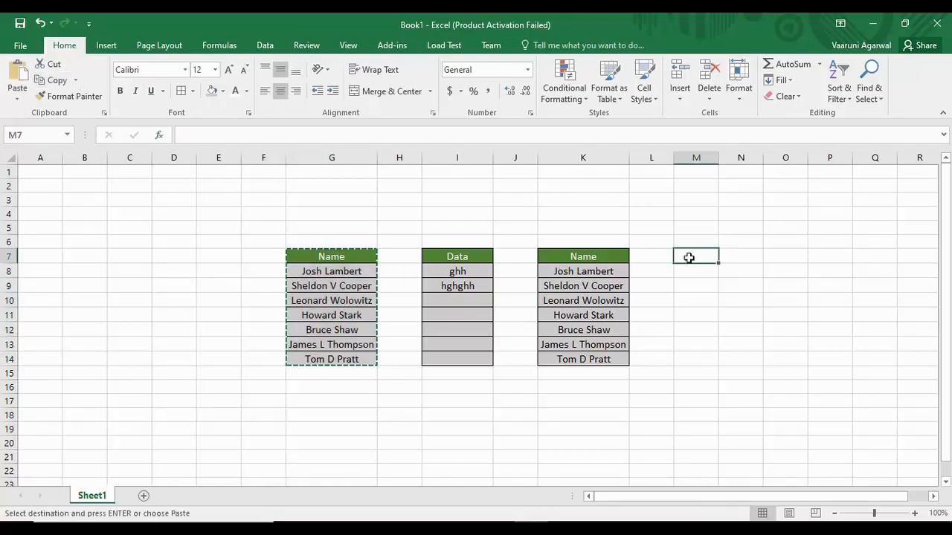
pyautogui.click(17, 98)
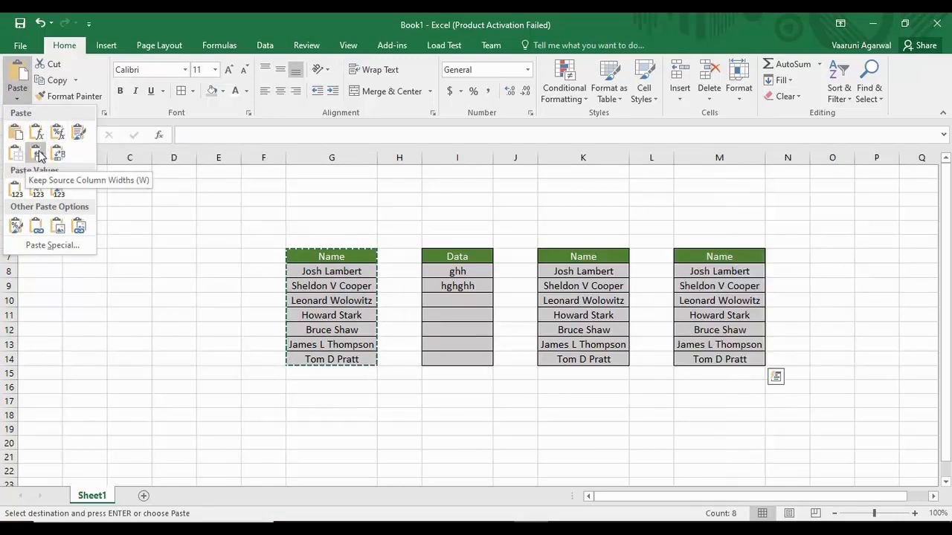
pyautogui.click(15, 194)
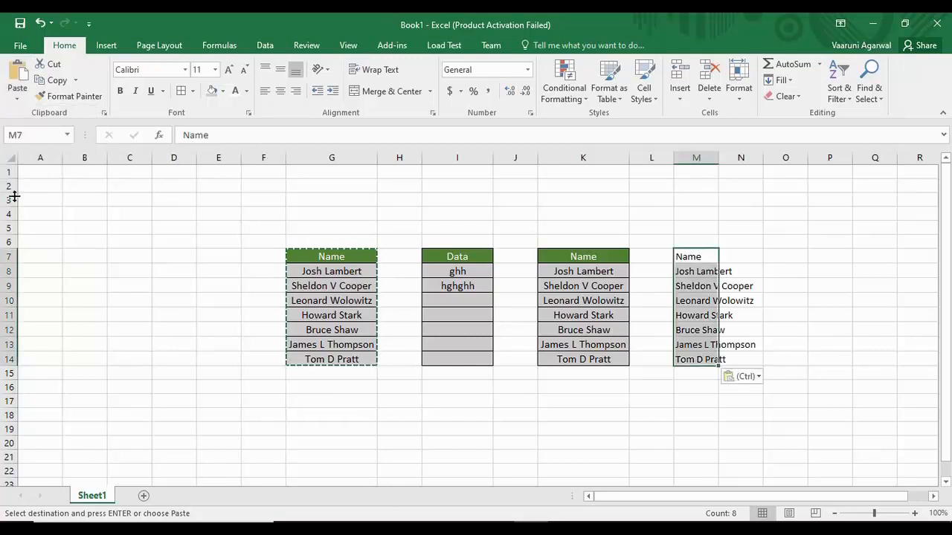
pyautogui.click(606, 385)
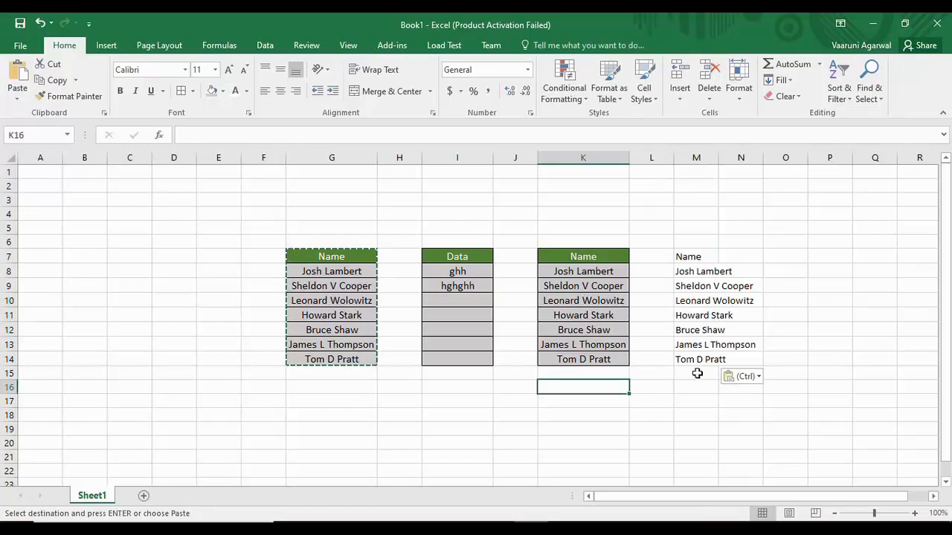
# - Auto-fit column M to the longest name and check the last entries
pyautogui.moveTo(718, 158); pyautogui.dragTo(719, 157)
pyautogui.doubleClick(718, 158)
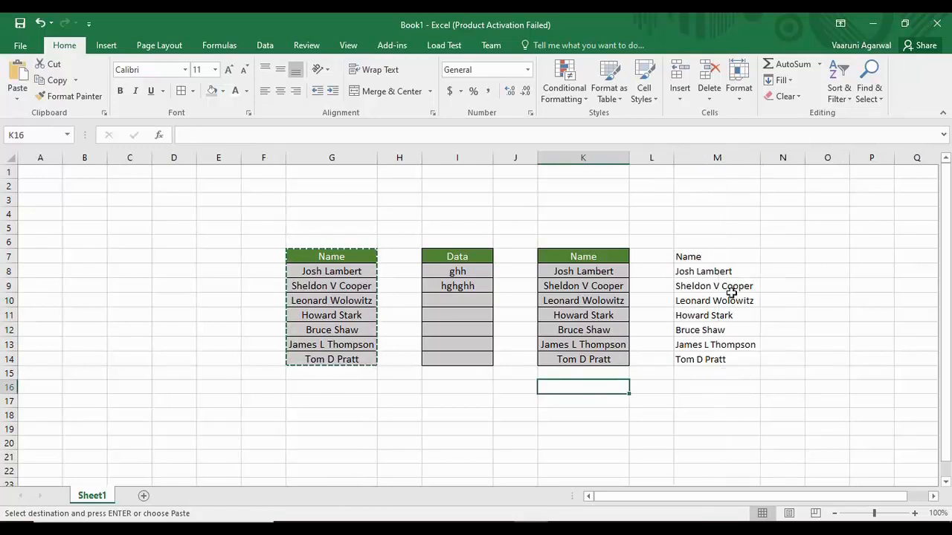
pyautogui.click(718, 346)
pyautogui.click(733, 360)
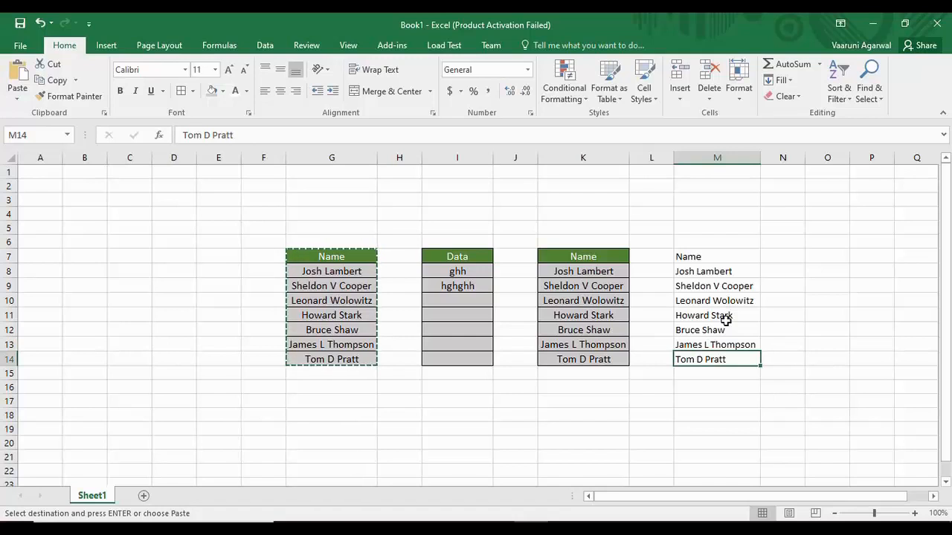
pyautogui.click(822, 260)
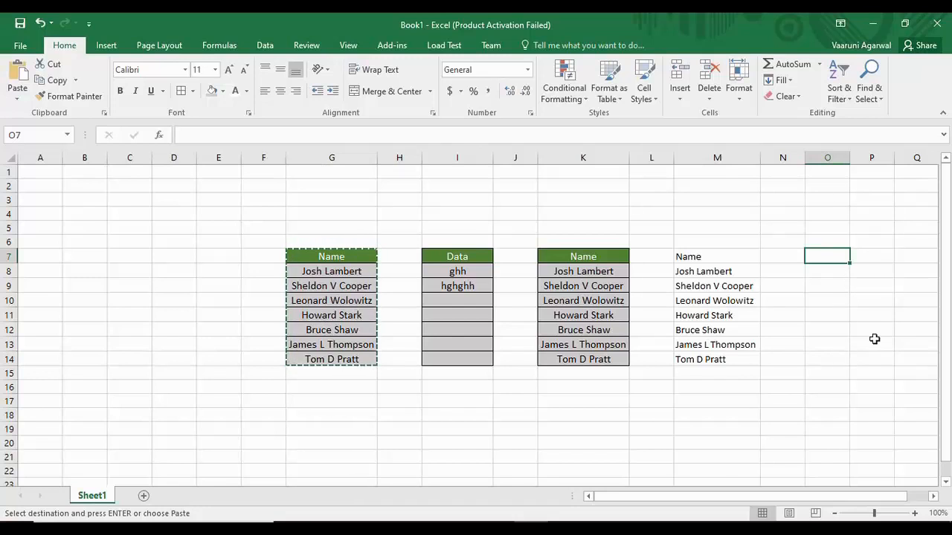
# - Paste the formatted Name table into O7:O14 using Keep Source Column Widths
pyautogui.click(17, 97)
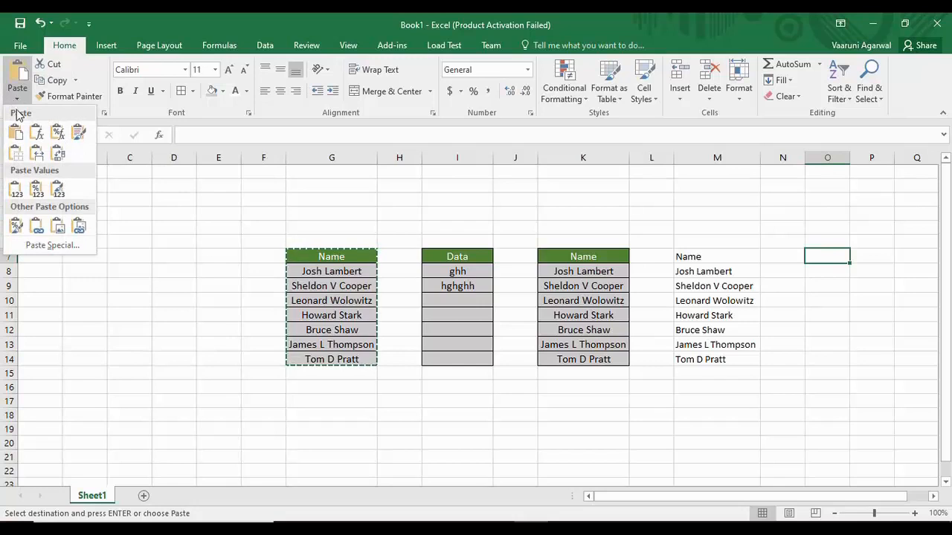
pyautogui.click(39, 159)
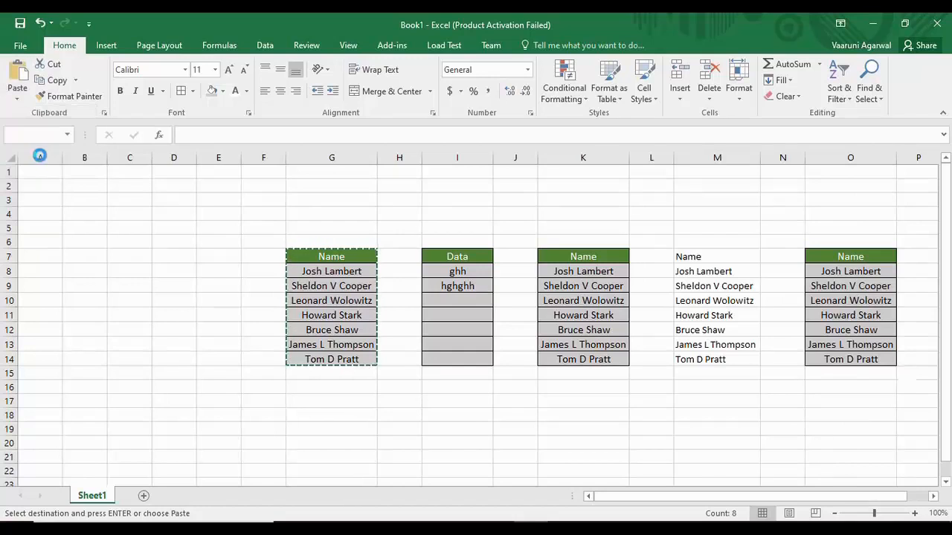
pyautogui.click(719, 424)
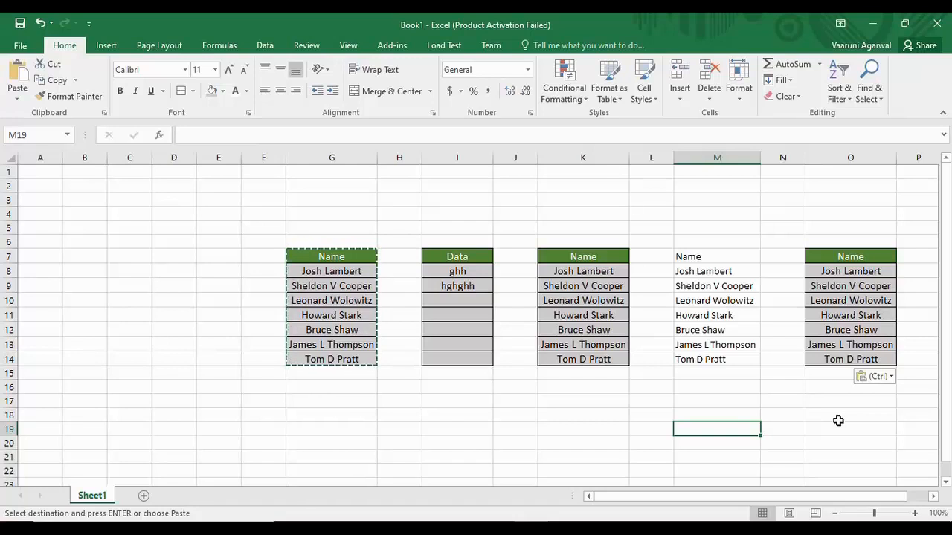
# - Delete the empty columns and the Data column beside the Name table
pyautogui.click(363, 405)
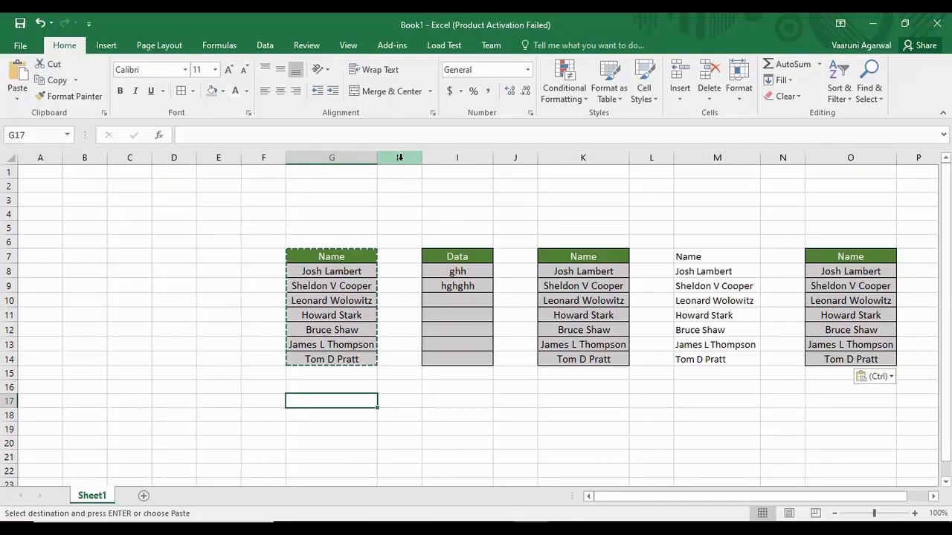
pyautogui.rightClick(399, 158)
pyautogui.click(436, 272)
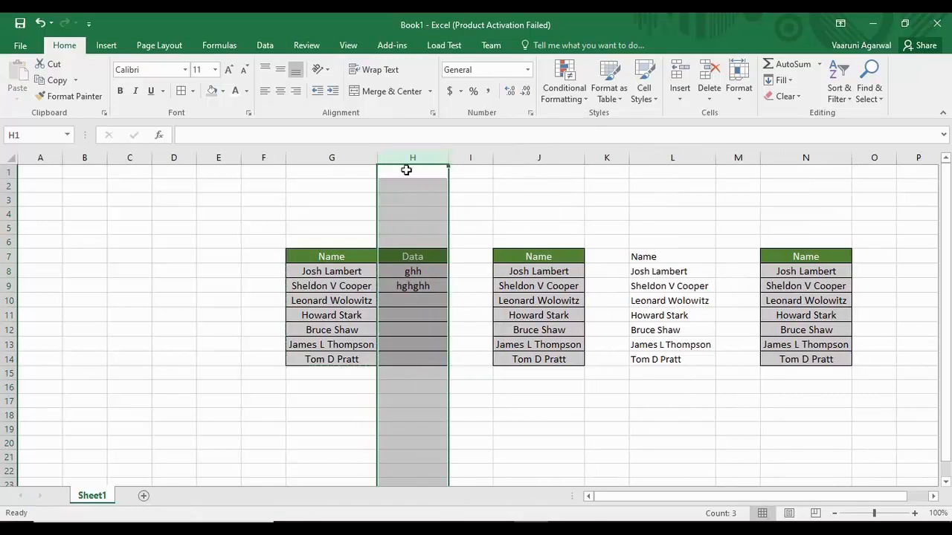
pyautogui.rightClick(410, 157)
pyautogui.click(447, 271)
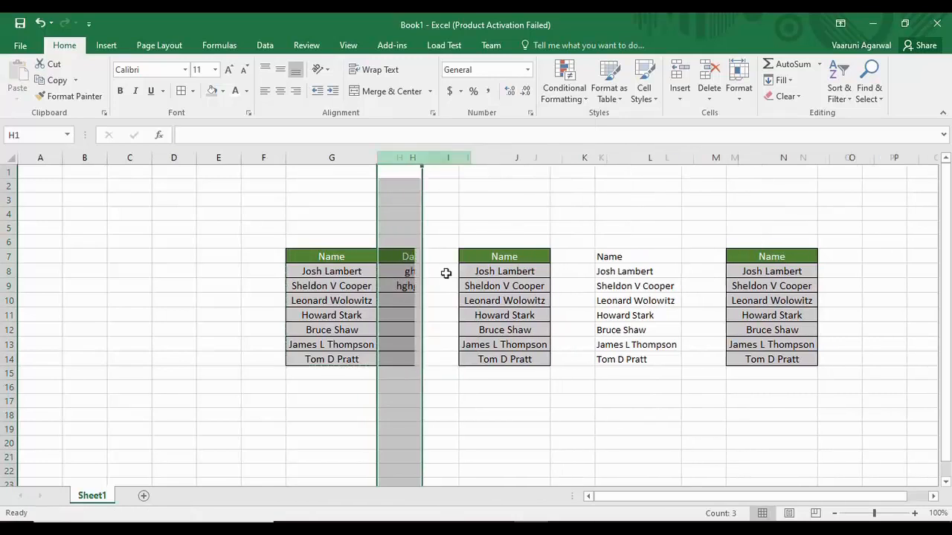
pyautogui.rightClick(410, 157)
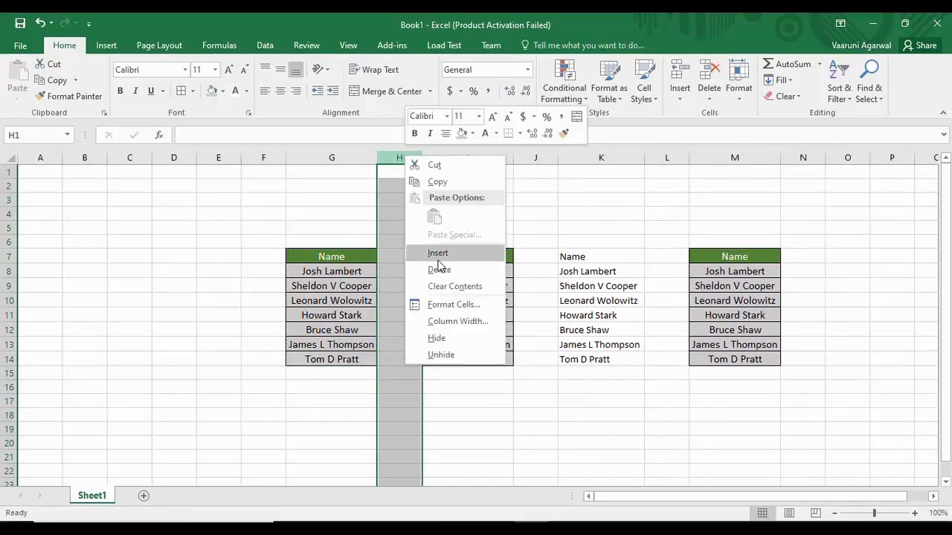
pyautogui.click(437, 270)
pyautogui.click(498, 156)
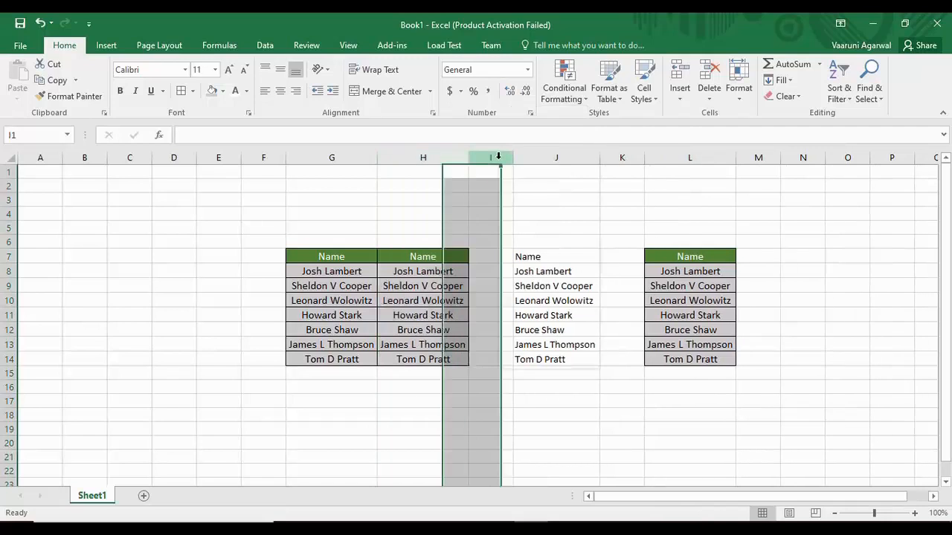
pyautogui.rightClick(499, 157)
pyautogui.click(542, 272)
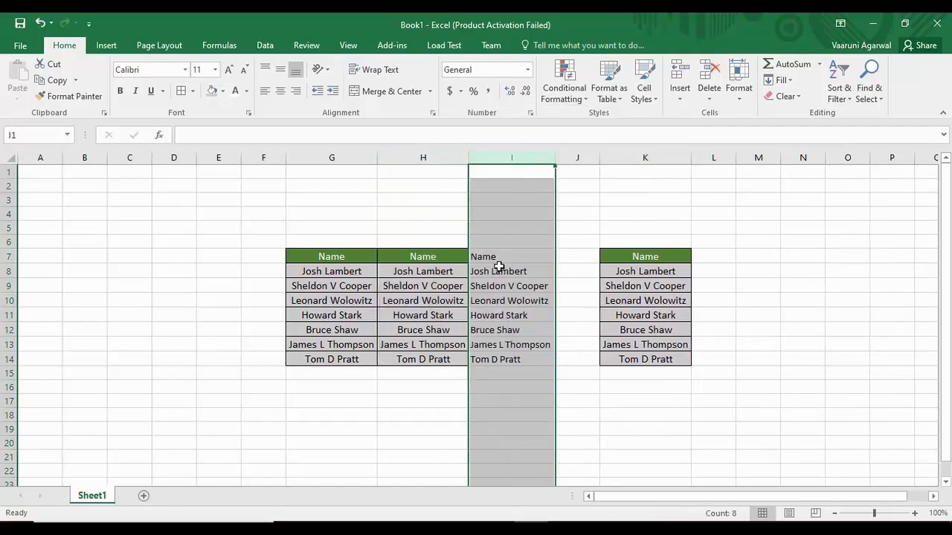
# - Delete the extra name lists in I7:K14, shifting cells left
pyautogui.moveTo(485, 257); pyautogui.dragTo(672, 358)
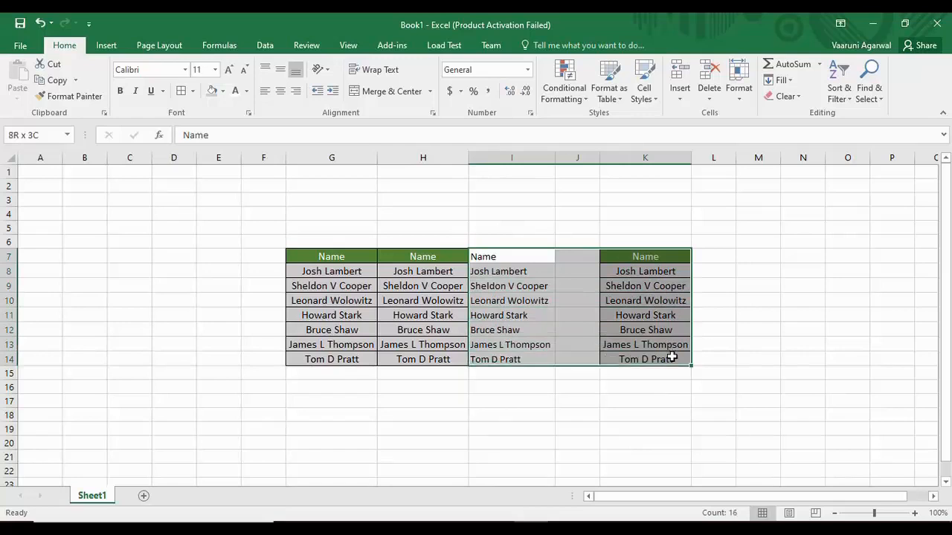
pyautogui.rightClick(658, 312)
pyautogui.click(701, 354)
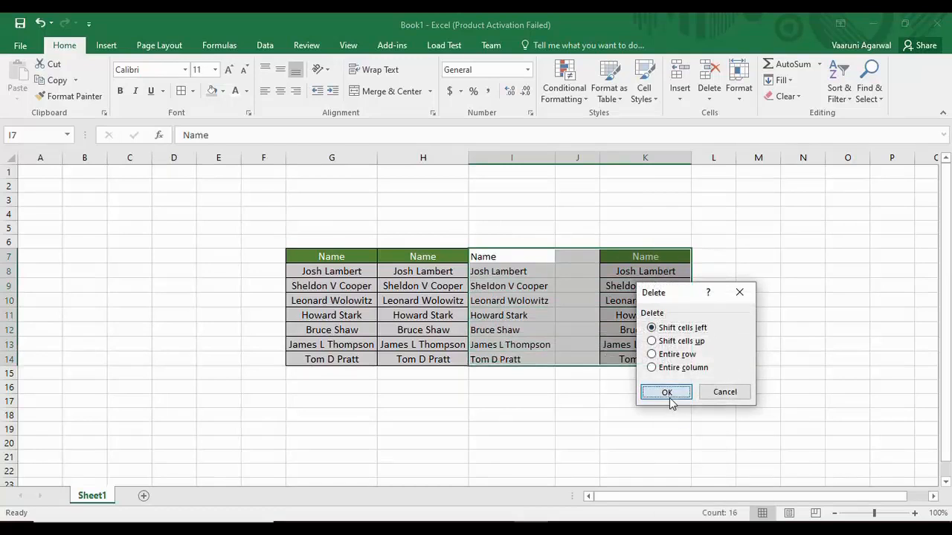
pyautogui.click(667, 393)
pyautogui.click(521, 414)
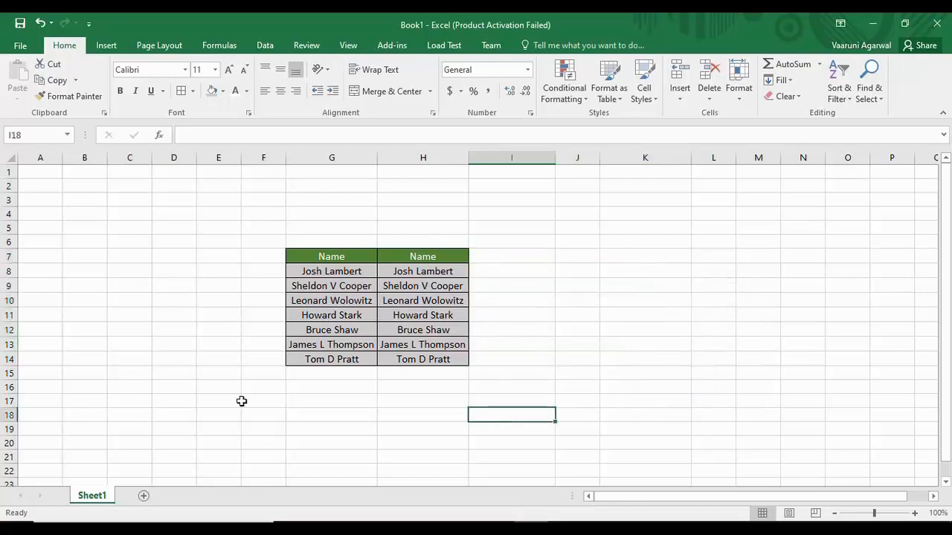
pyautogui.click(346, 257)
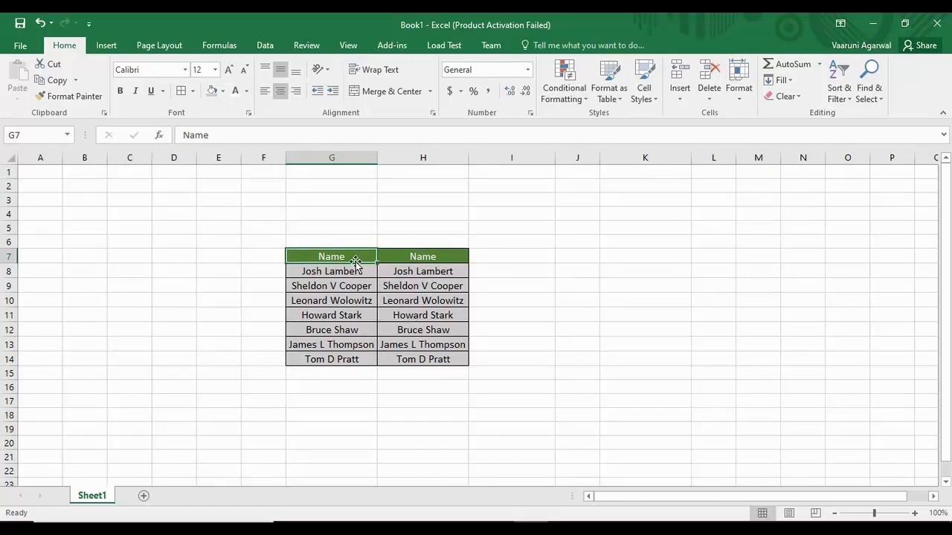
# - In Excel Options' Quick Access Toolbar settings, list All Commands
pyautogui.click(22, 46)
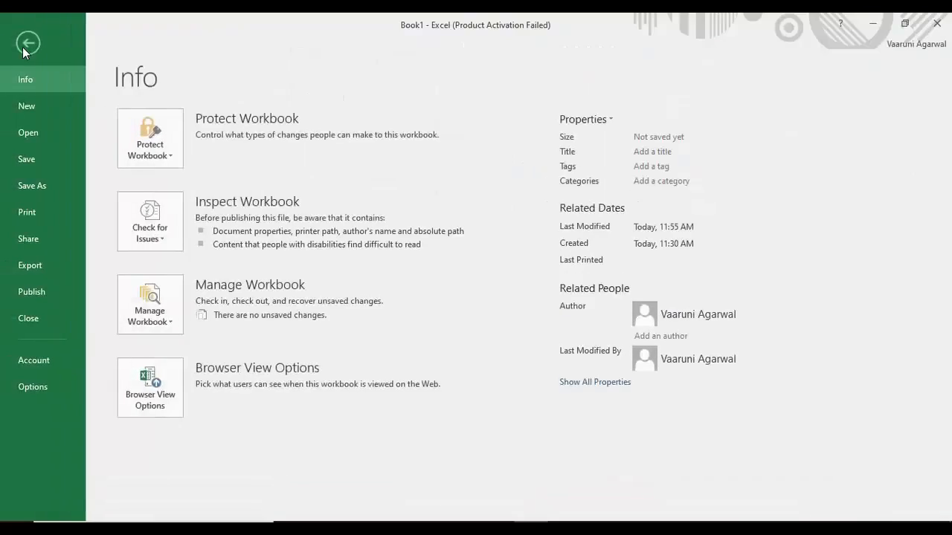
pyautogui.click(30, 388)
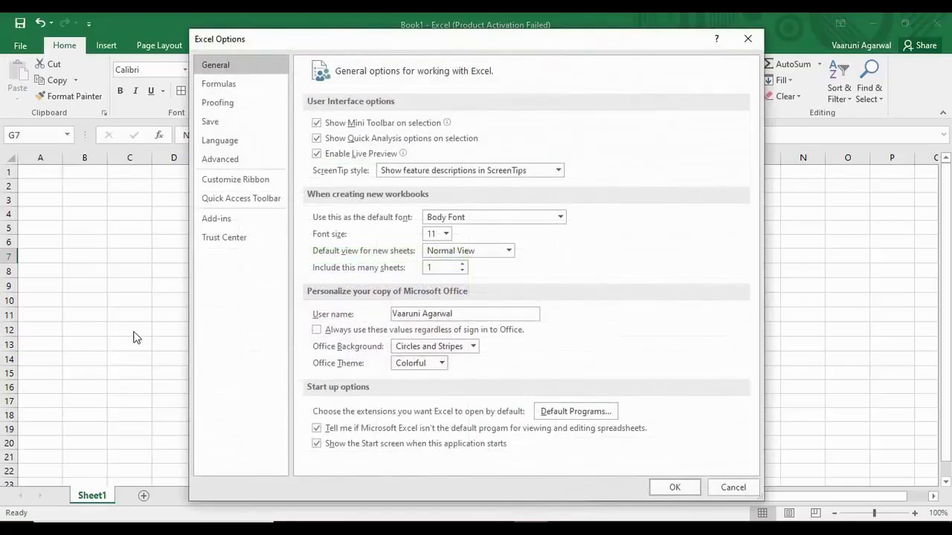
pyautogui.click(254, 179)
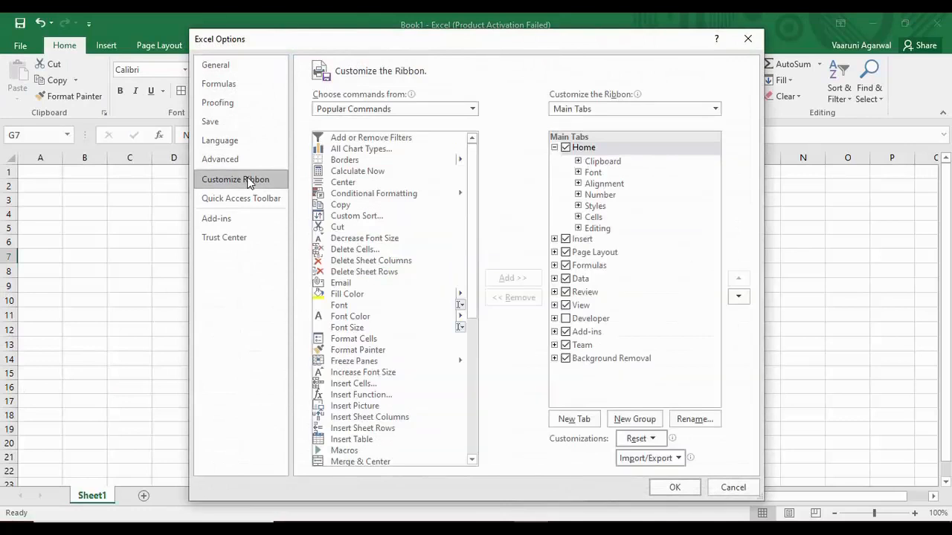
pyautogui.click(250, 205)
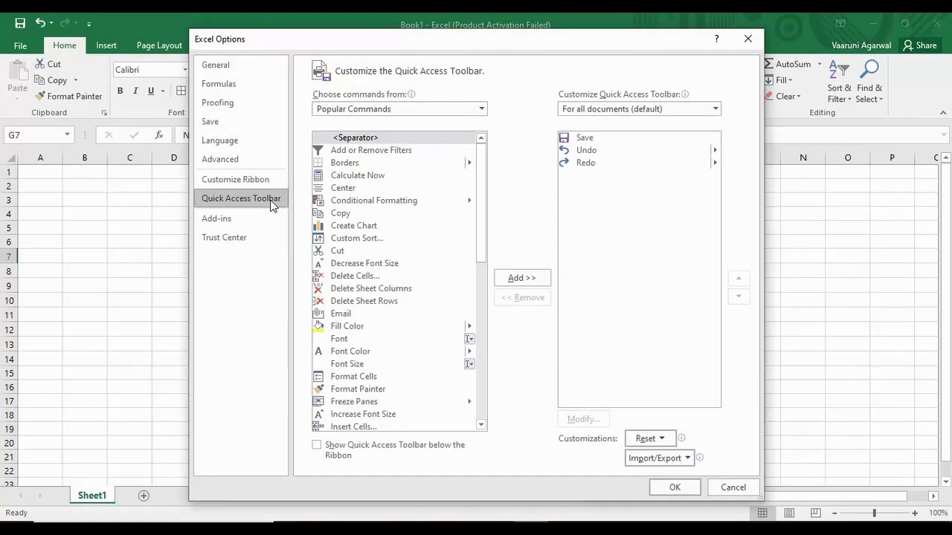
pyautogui.moveTo(480, 212); pyautogui.dragTo(477, 388)
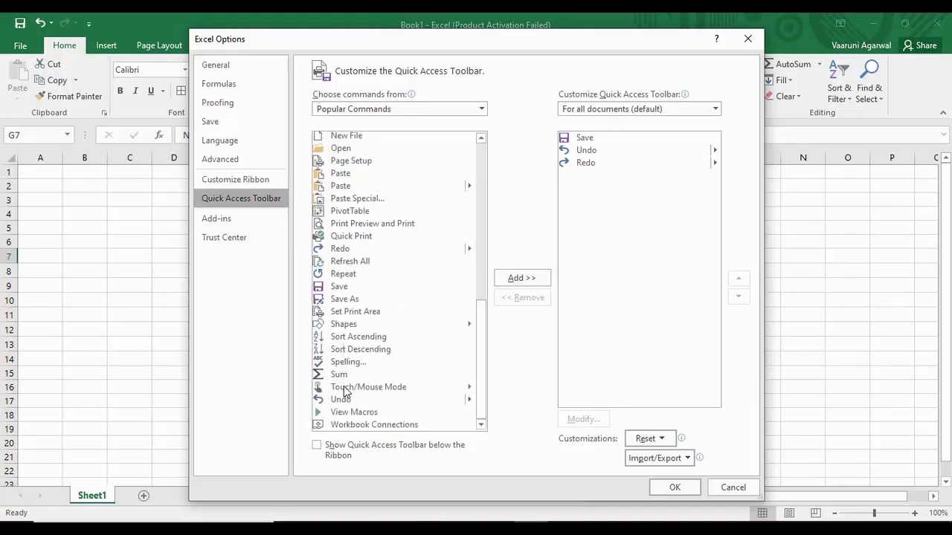
pyautogui.click(481, 108)
pyautogui.click(399, 146)
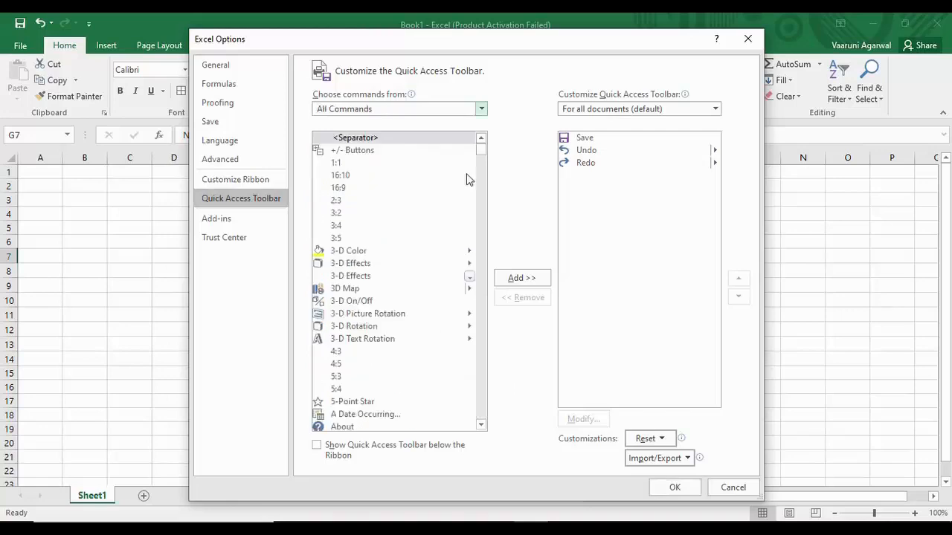
pyautogui.moveTo(481, 153); pyautogui.dragTo(493, 385)
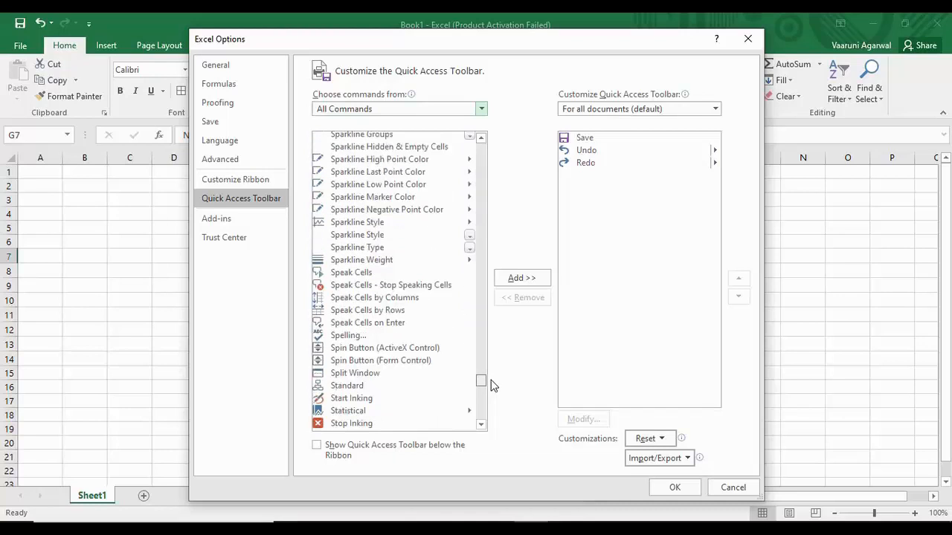
# - Add Speak Cells, Stop Speaking Cells, by Columns, by Rows and on Enter, then confirm
pyautogui.click(370, 274)
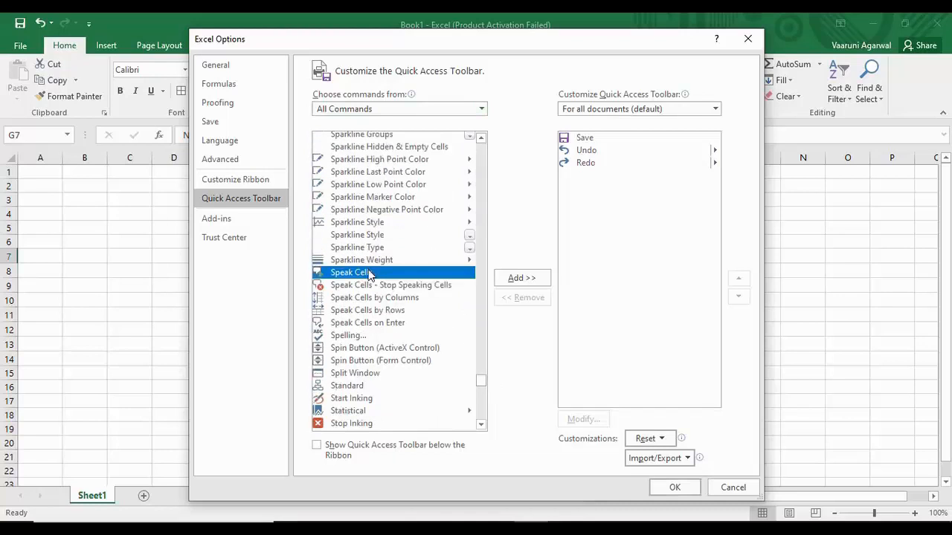
pyautogui.click(525, 278)
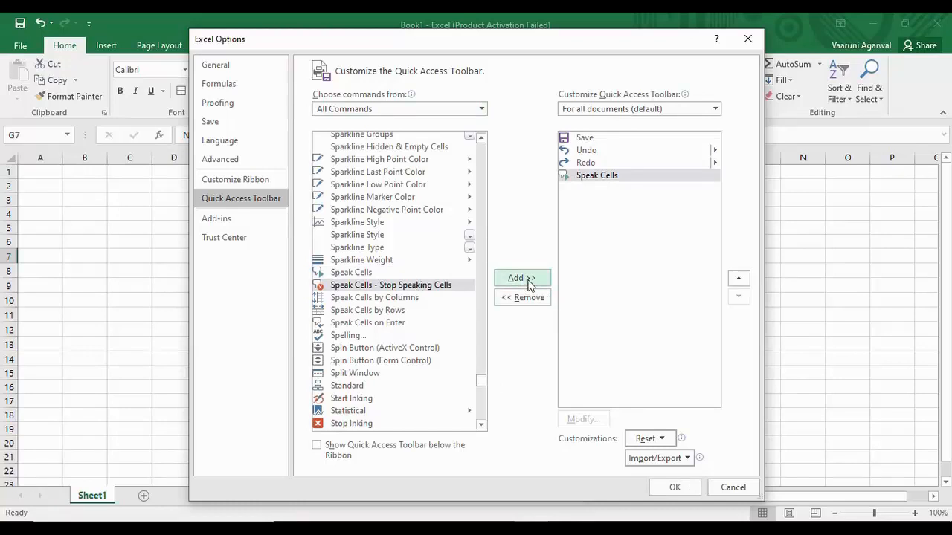
pyautogui.click(530, 283)
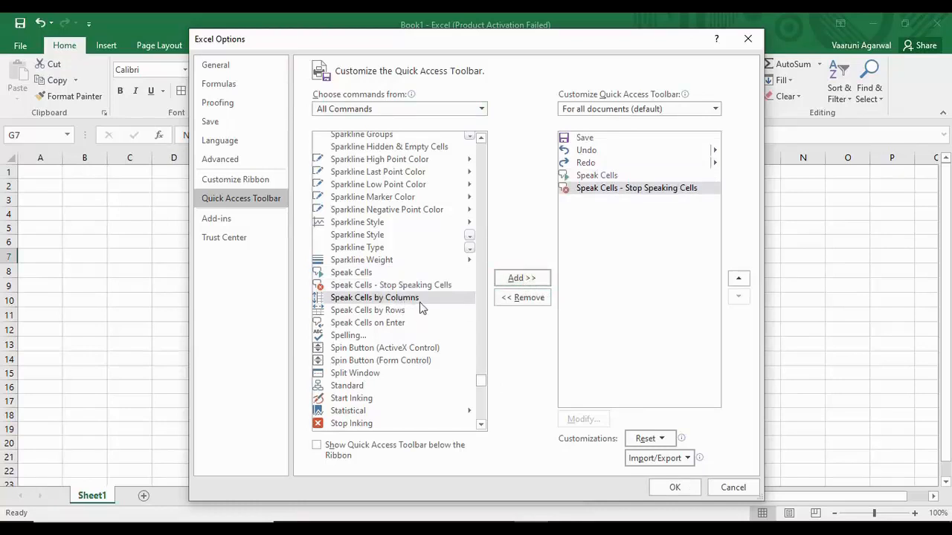
pyautogui.click(505, 282)
pyautogui.click(505, 284)
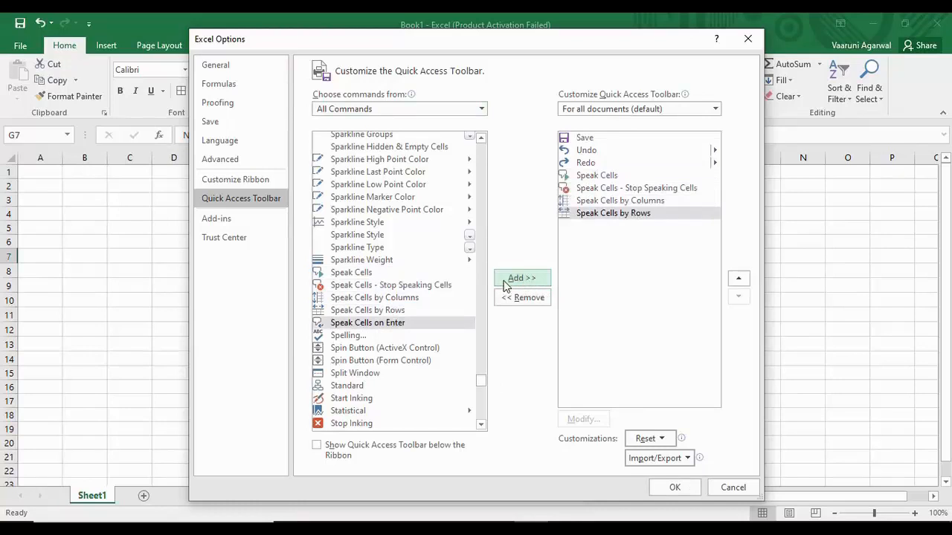
pyautogui.click(506, 282)
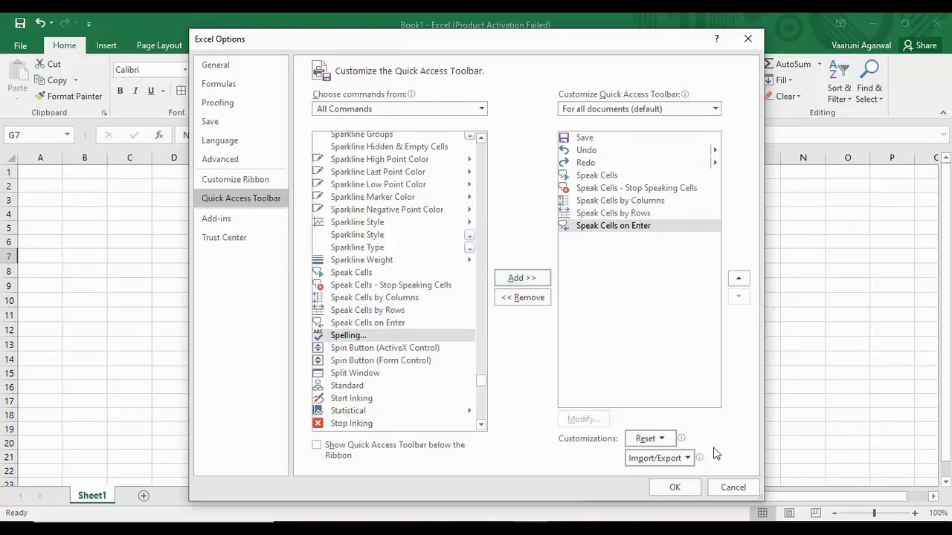
pyautogui.click(679, 488)
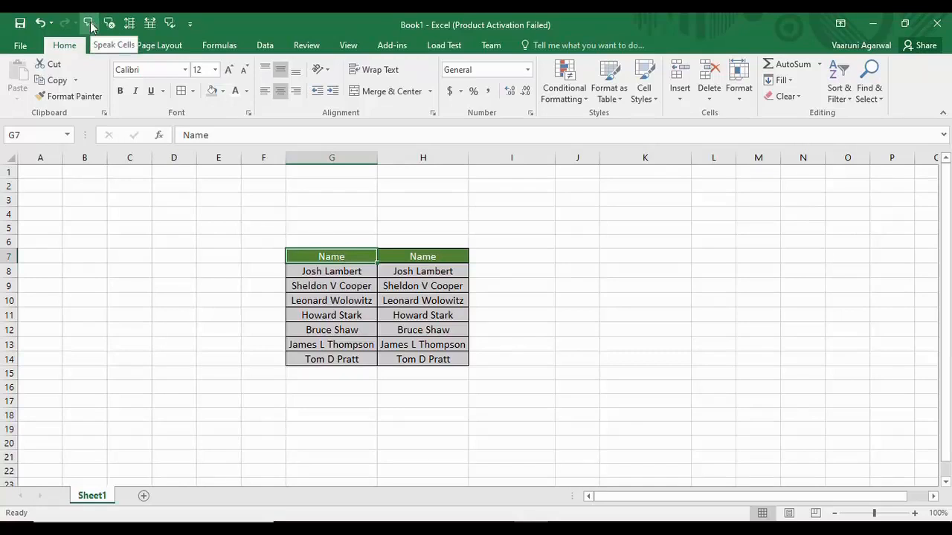
# - Raise the volume, have the Name tables read with Speak Cells, then stop speaking
pyautogui.press('XF86AudioRaiseVolume')
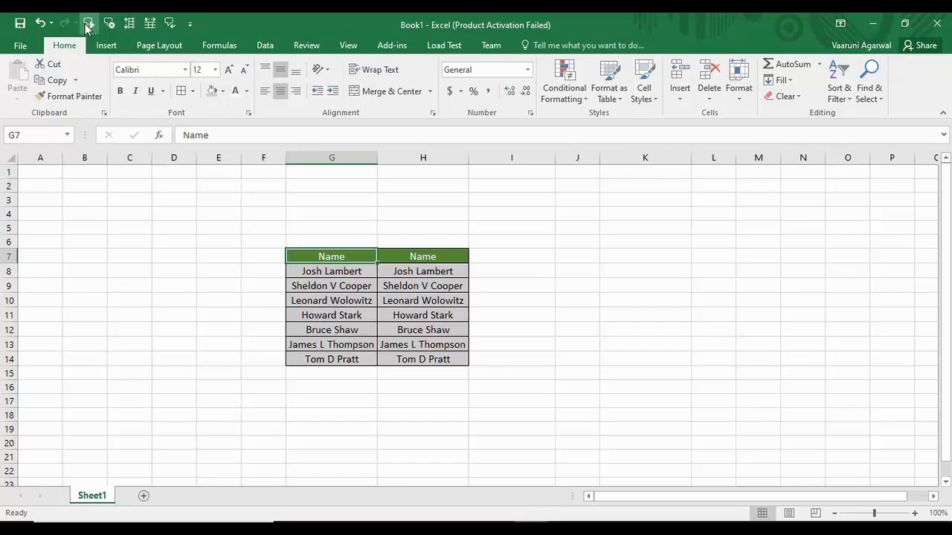
pyautogui.click(89, 25)
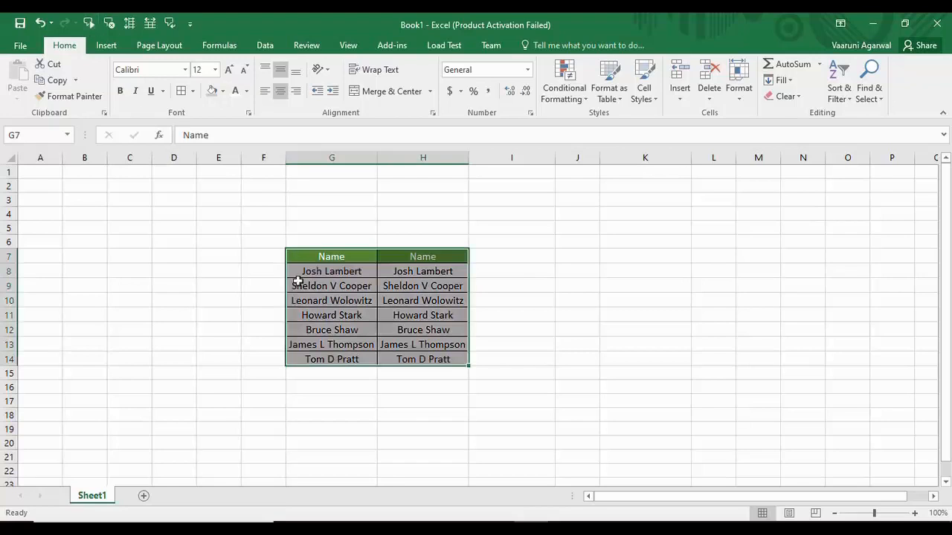
pyautogui.press('Tab')
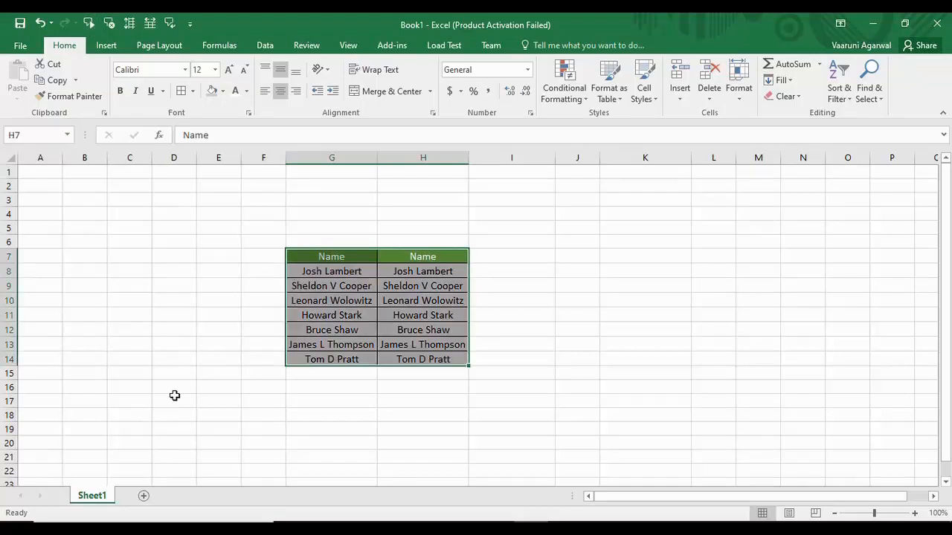
pyautogui.press('Tab')
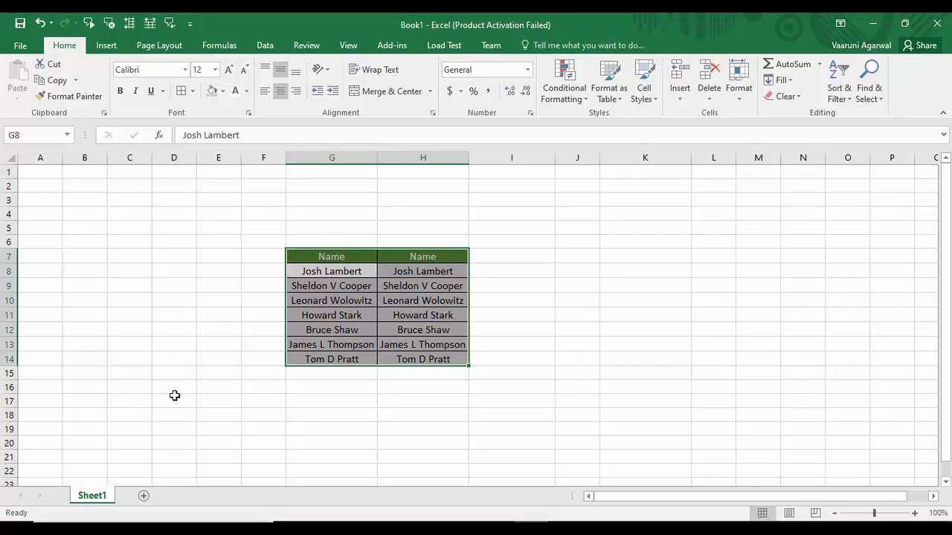
pyautogui.press('Tab')
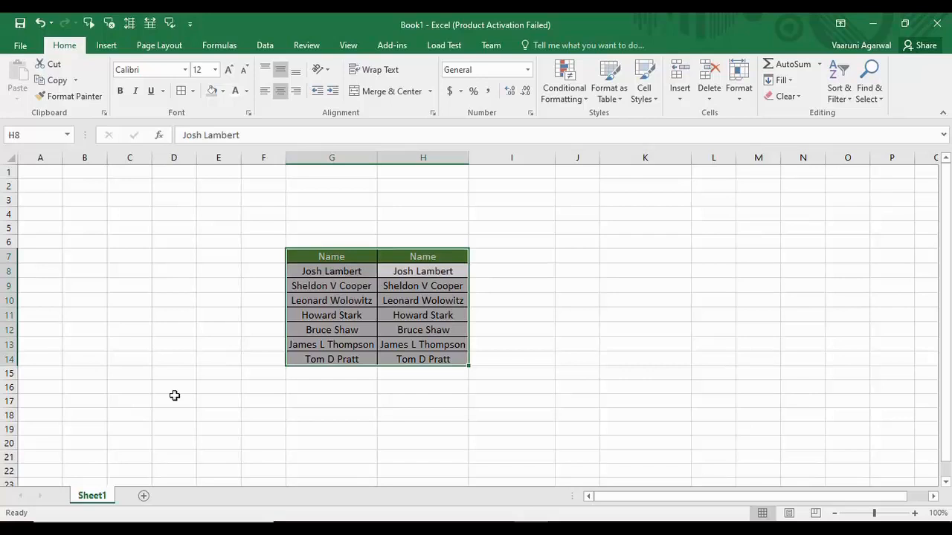
pyautogui.press('Tab')
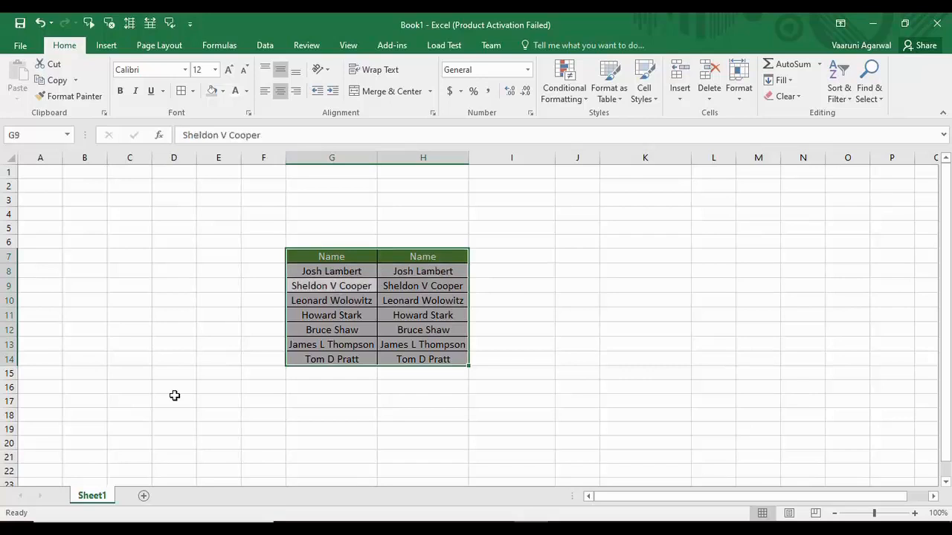
pyautogui.click(109, 25)
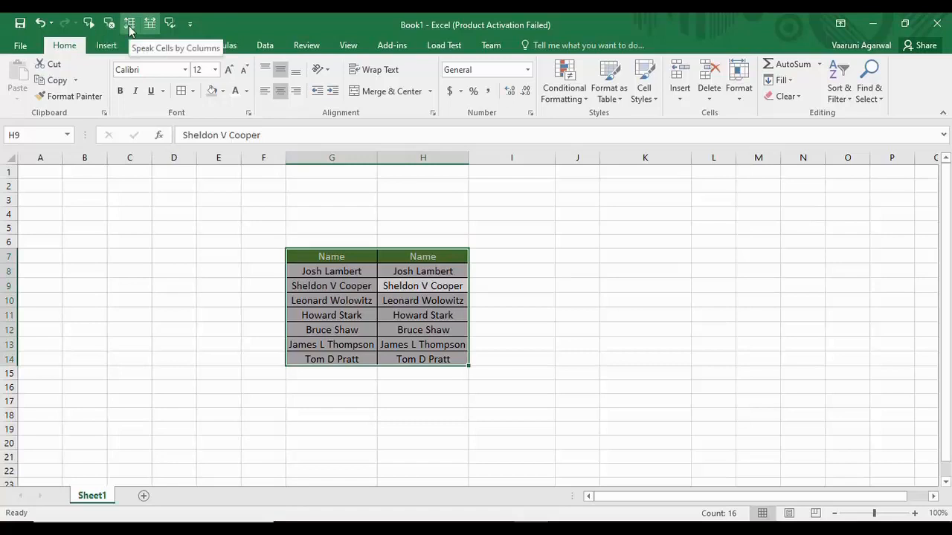
pyautogui.click(129, 25)
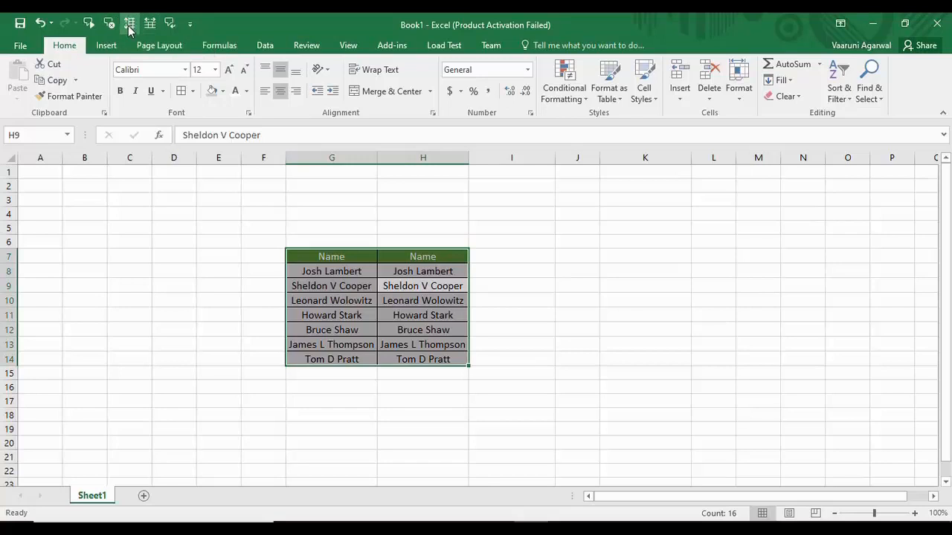
pyautogui.click(339, 254)
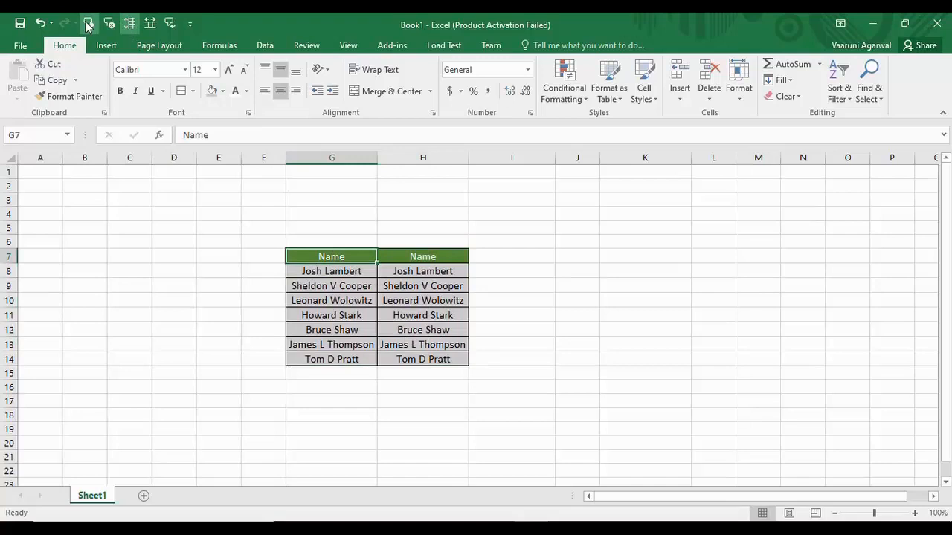
pyautogui.click(87, 24)
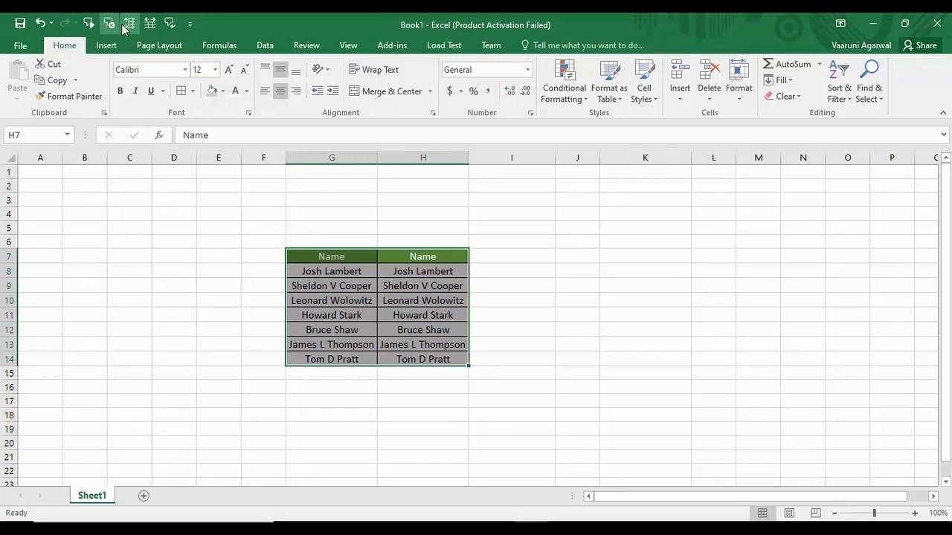
pyautogui.click(109, 24)
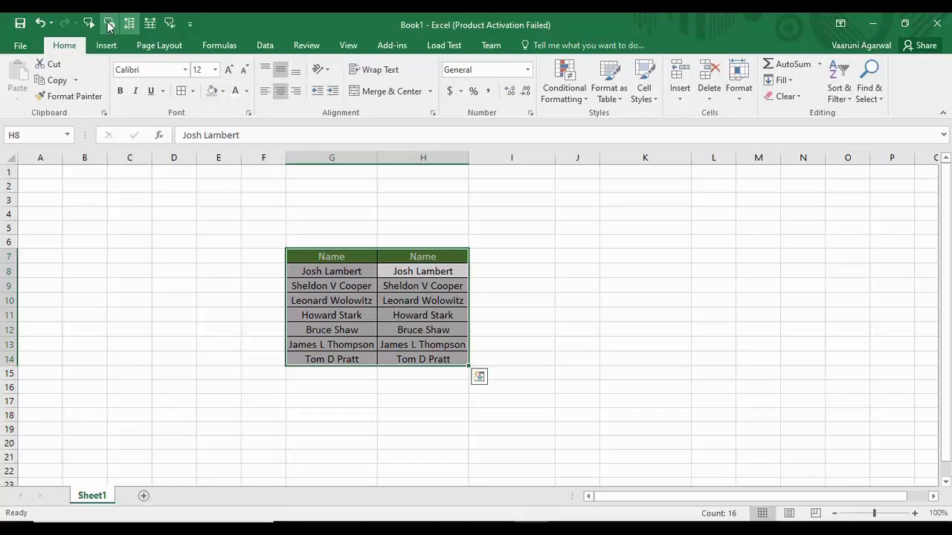
pyautogui.click(602, 287)
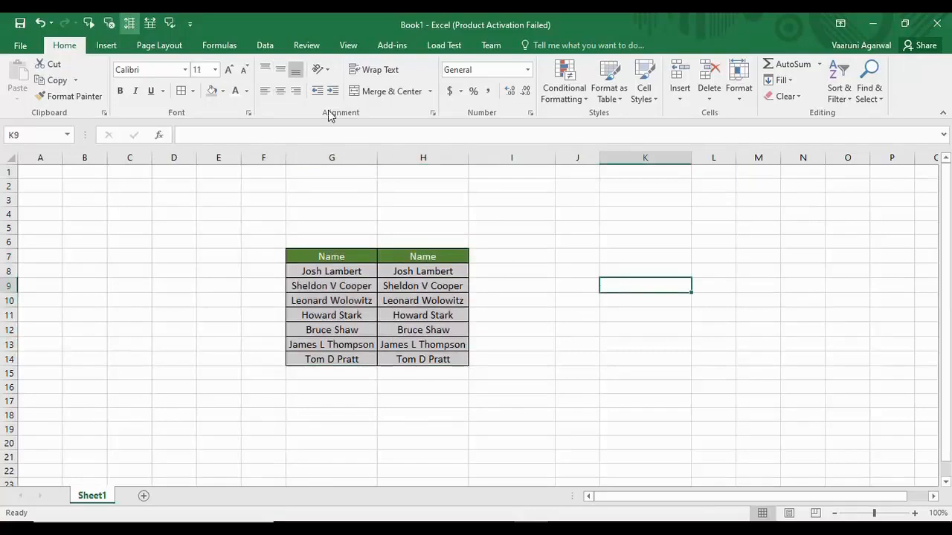
# - Enable Speak Cells on Enter, then enter hkllk, Apple, Ball and Cat down K9:K12
pyautogui.click(171, 25)
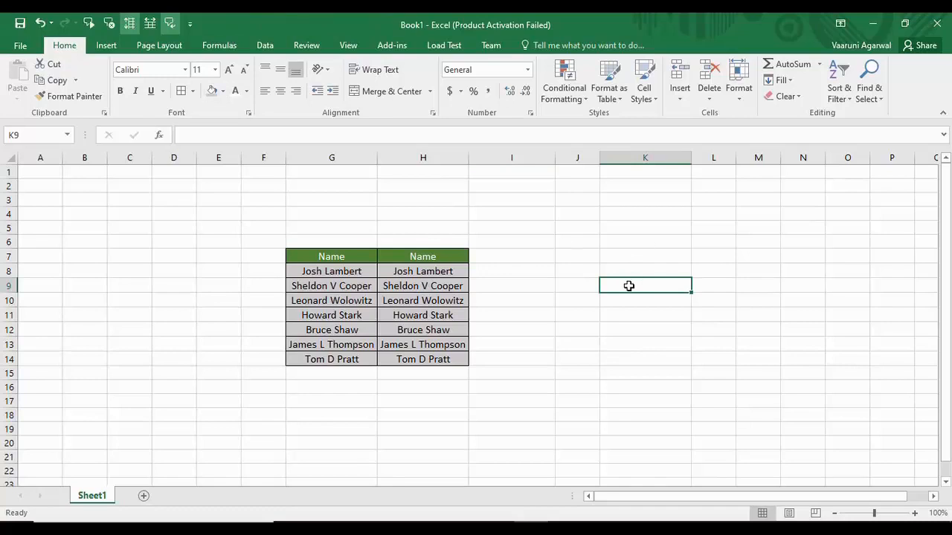
pyautogui.write('hkllk')
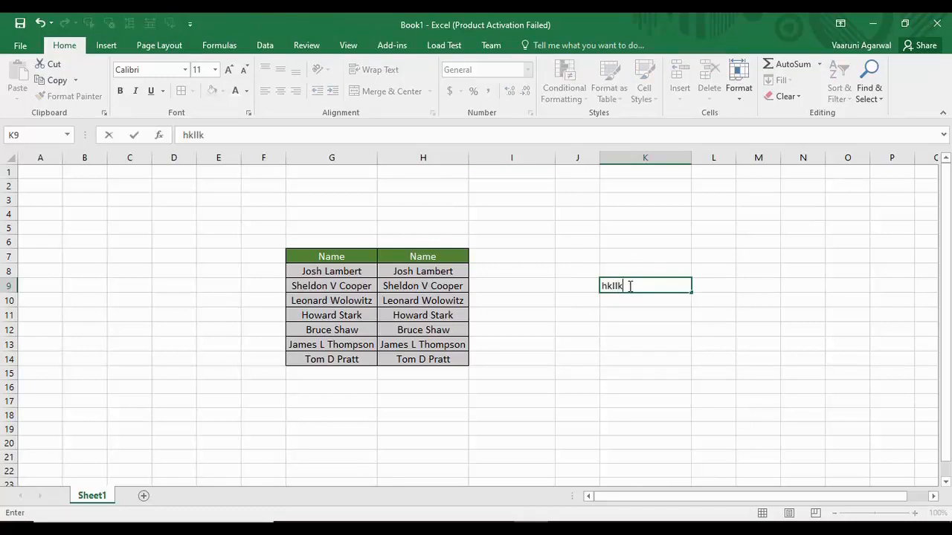
pyautogui.press('Return')
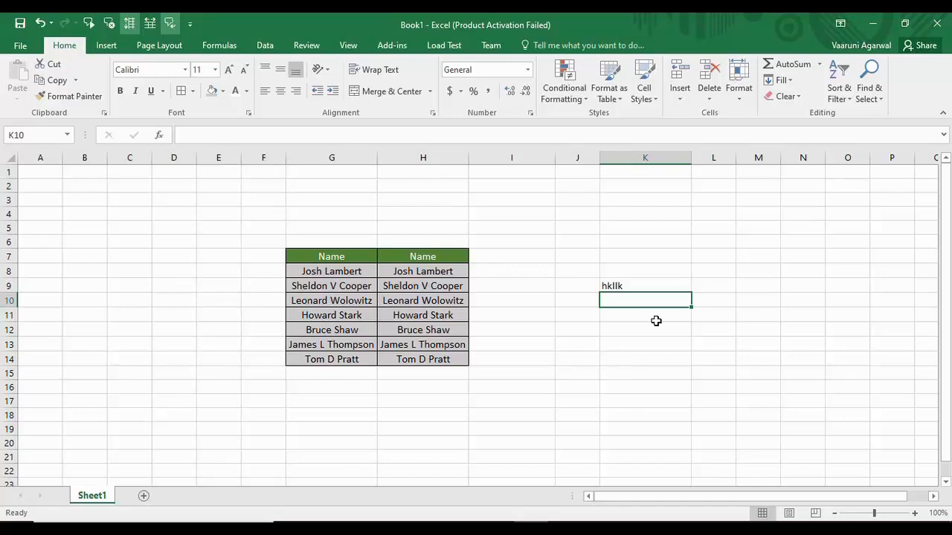
pyautogui.write('Apple')
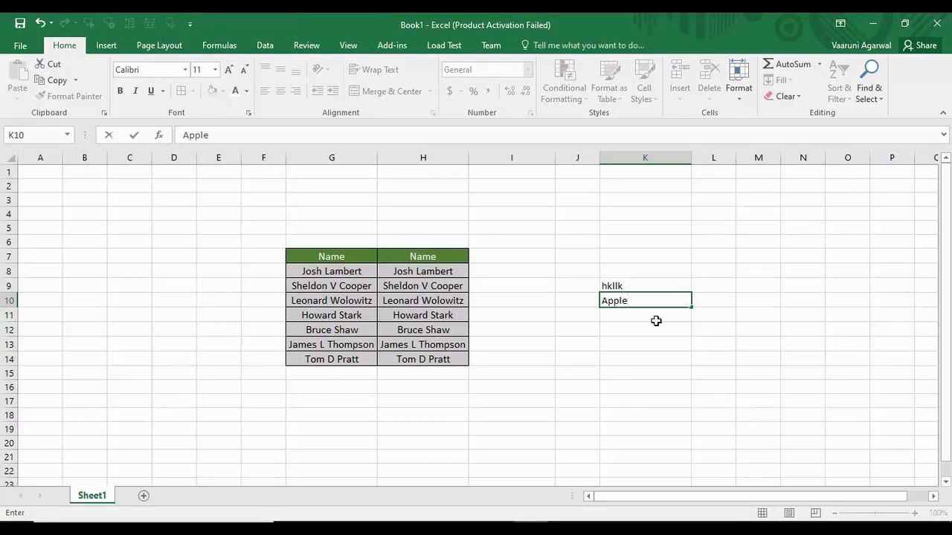
pyautogui.press('Return')
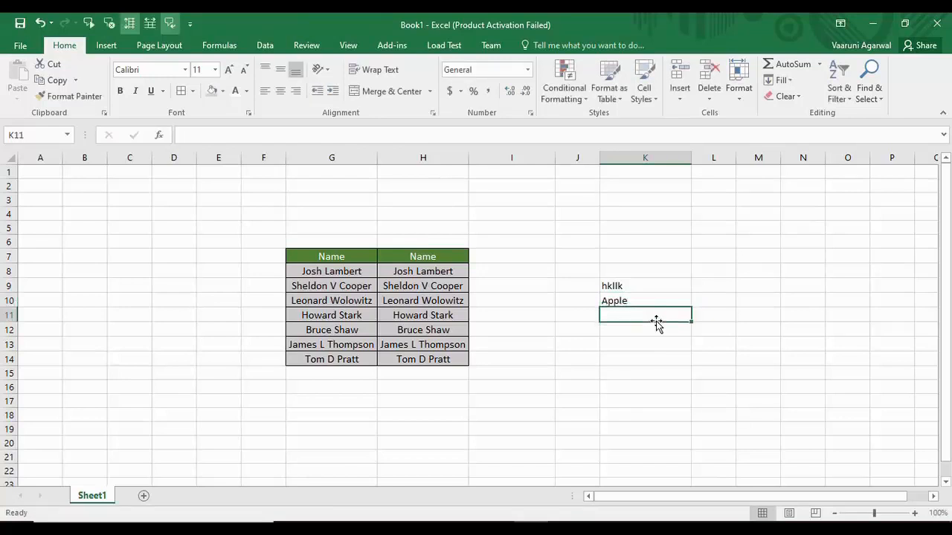
pyautogui.write('z')
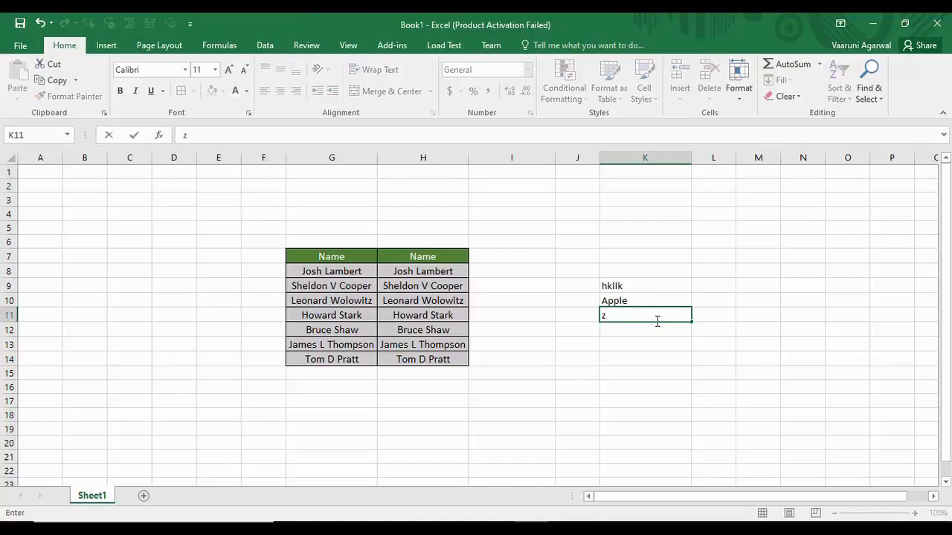
pyautogui.press('BackSpace')
pyautogui.write('Ball')
pyautogui.press('Return')
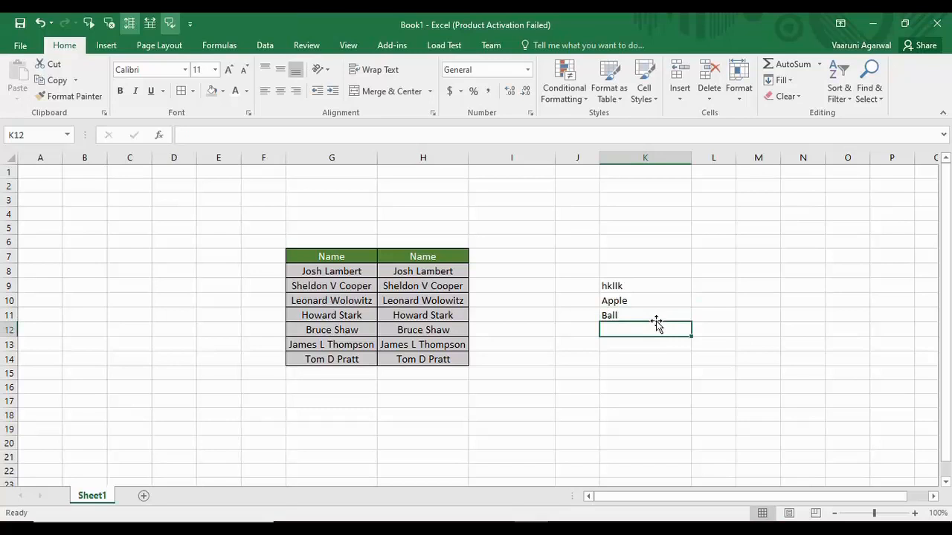
pyautogui.write('Cat')
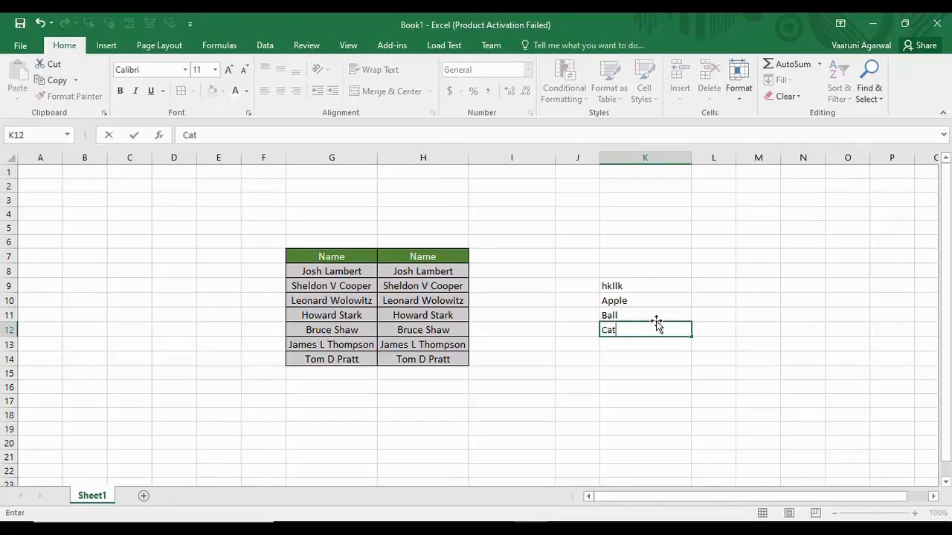
pyautogui.press('Tab')
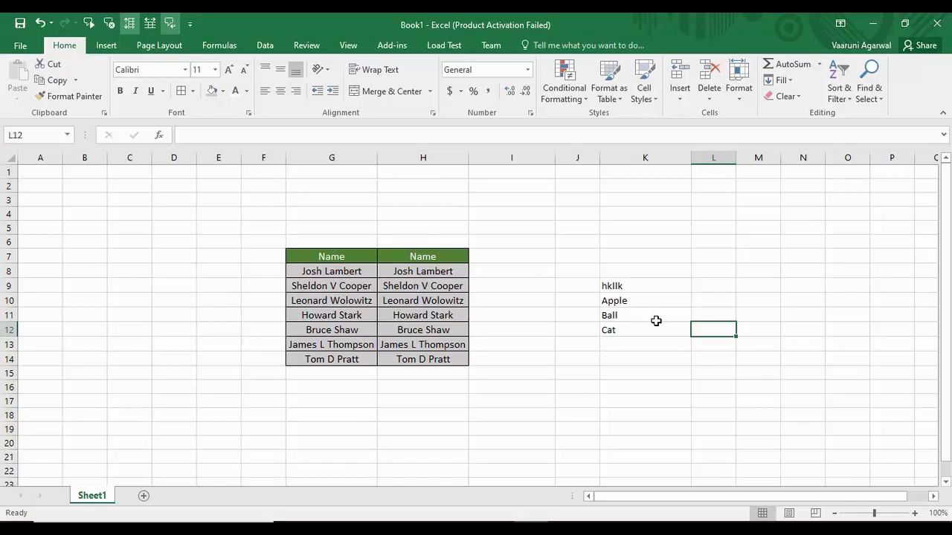
# - Toggle speak-on-Enter off and have the K9:K12 list read aloud from K9
pyautogui.click(172, 24)
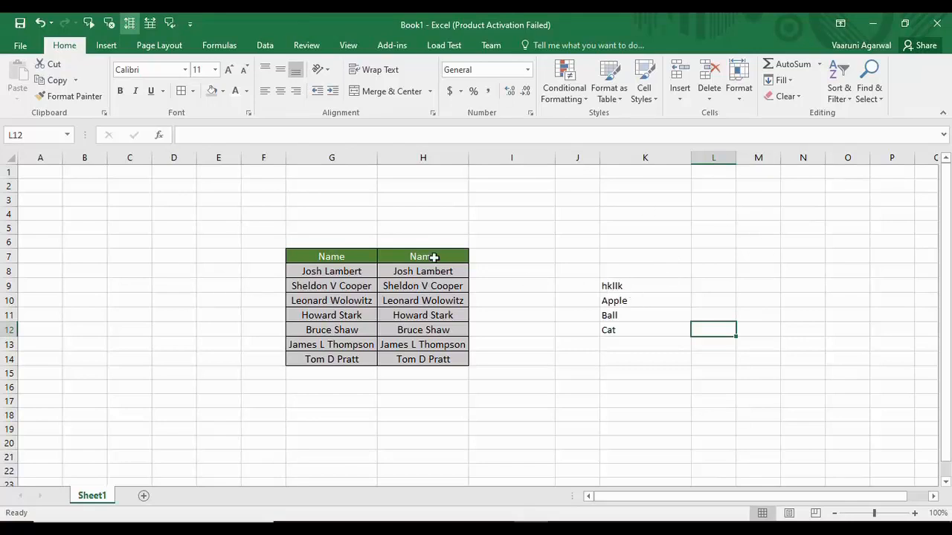
pyautogui.click(511, 258)
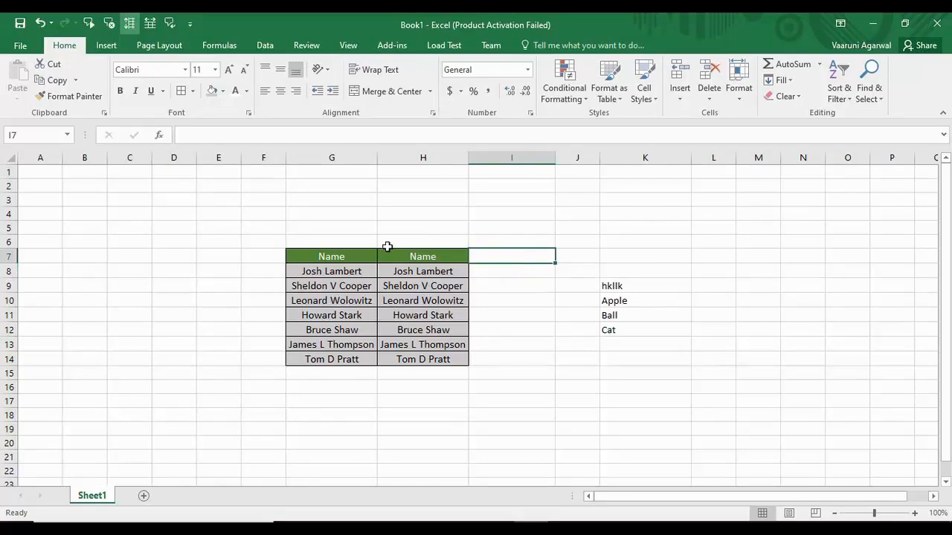
pyautogui.click(627, 282)
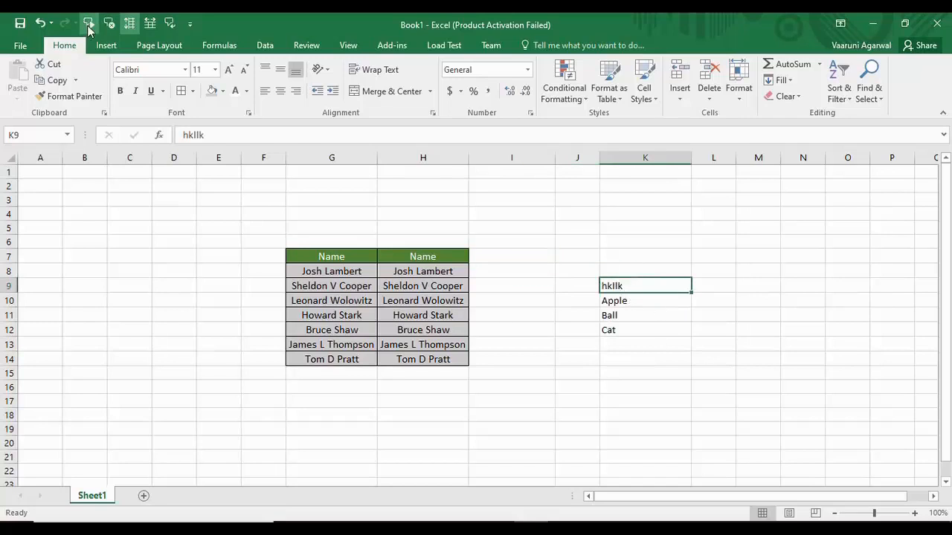
pyautogui.click(87, 24)
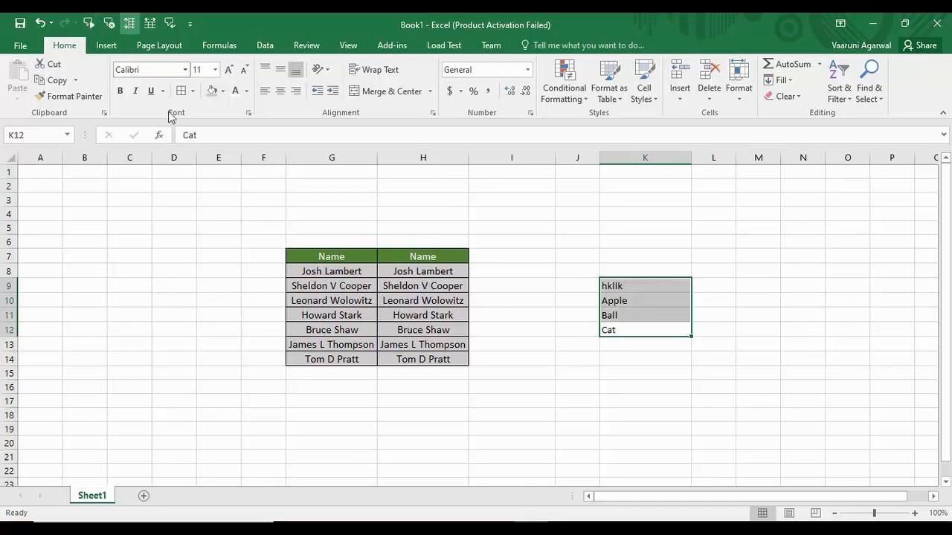
# - Have the Names table read aloud starting from the H7 heading
pyautogui.click(532, 253)
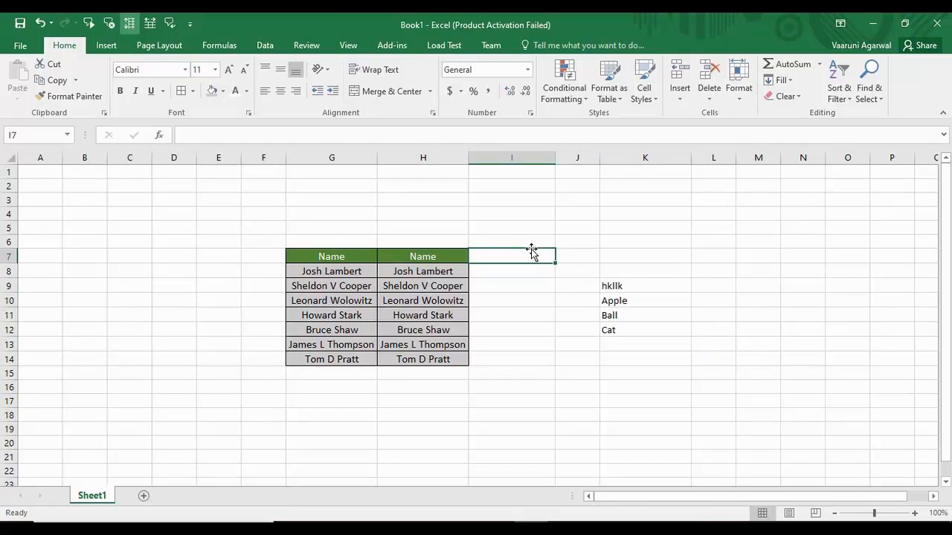
pyautogui.click(406, 257)
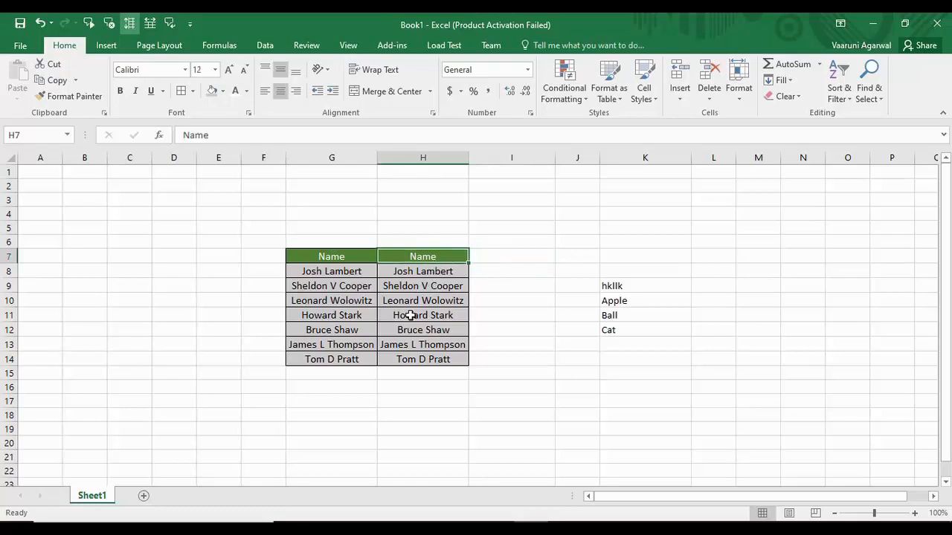
pyautogui.click(89, 25)
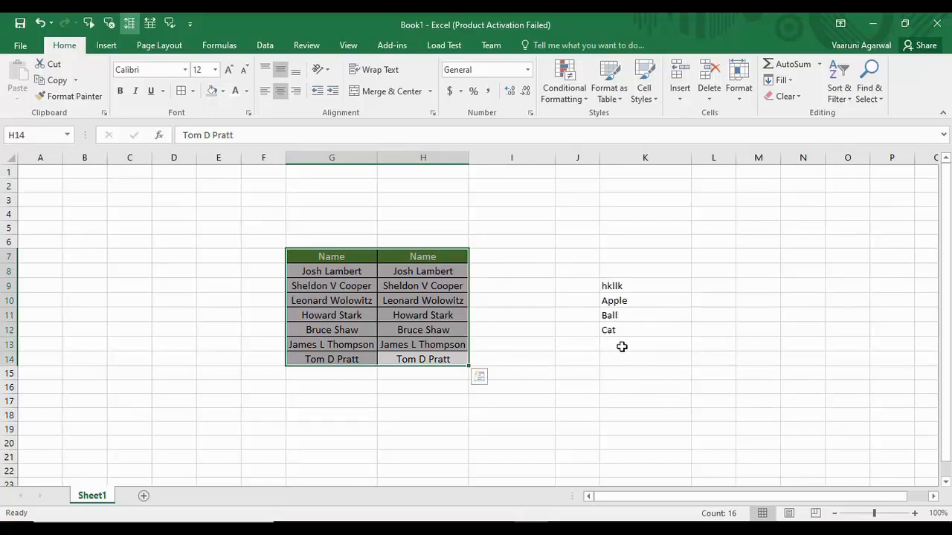
# - Copy the hkllk, Apple, Ball, Cat list from K9:K12 into I7:I10
pyautogui.moveTo(629, 332); pyautogui.dragTo(610, 286)
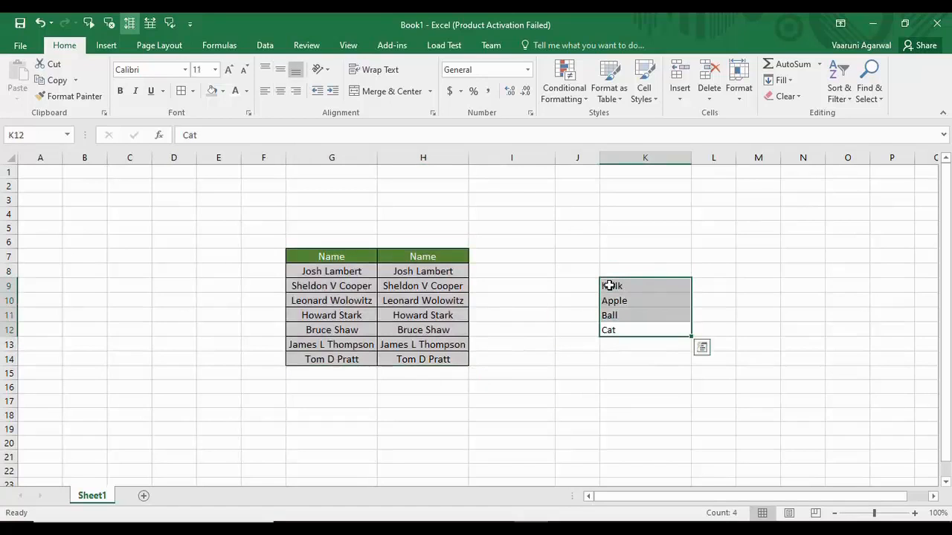
pyautogui.hotkey('ctrl', 'c')
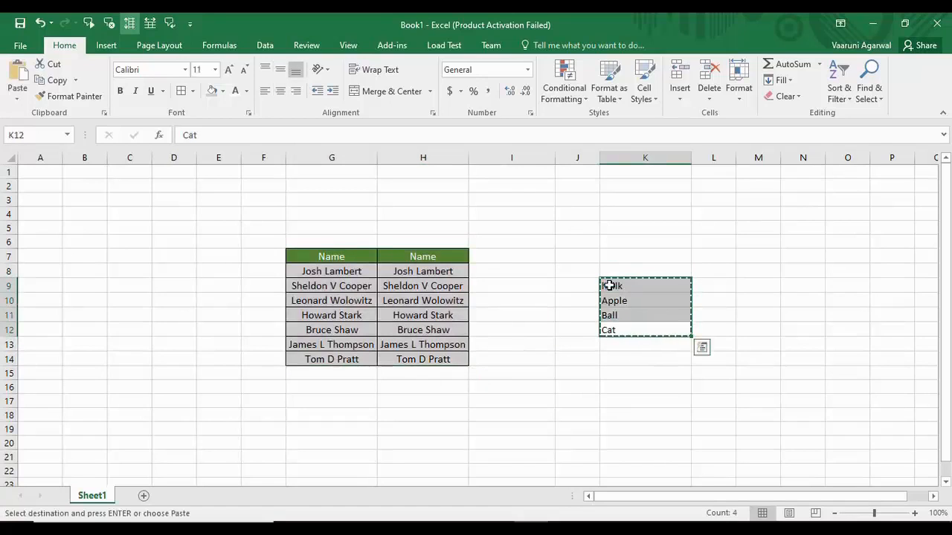
pyautogui.click(485, 257)
pyautogui.hotkey('ctrl', 'v')
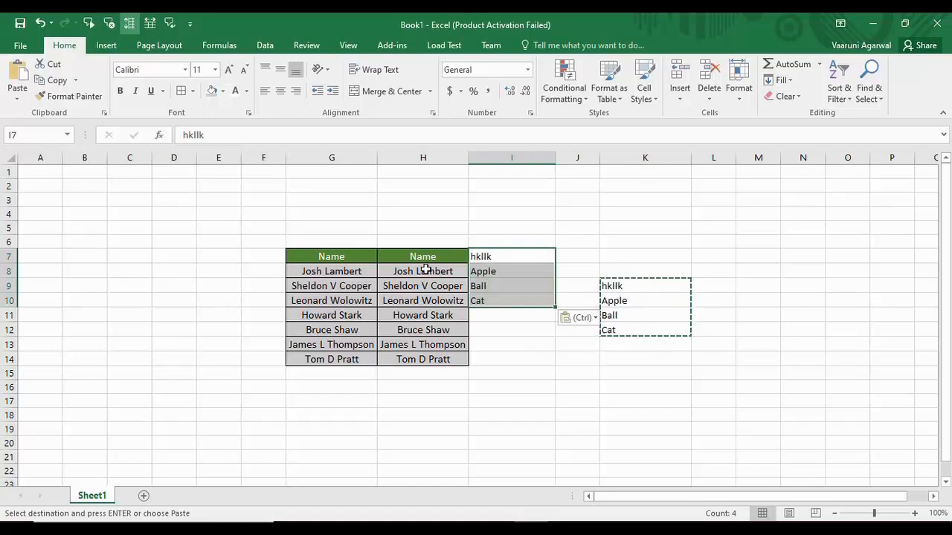
# - Starting from H12–H13, have Speak Cells read the table aloud, stepping through the column I cells
pyautogui.click(439, 335)
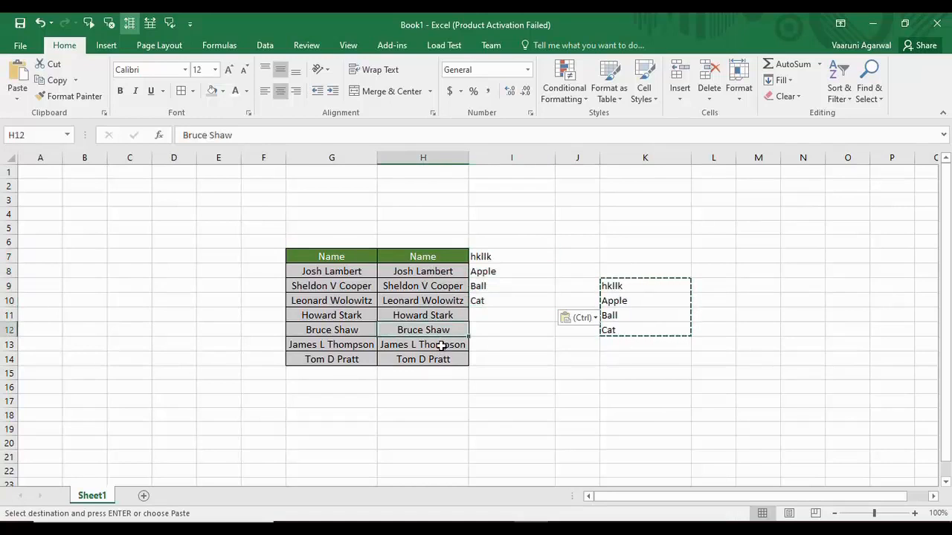
pyautogui.click(437, 345)
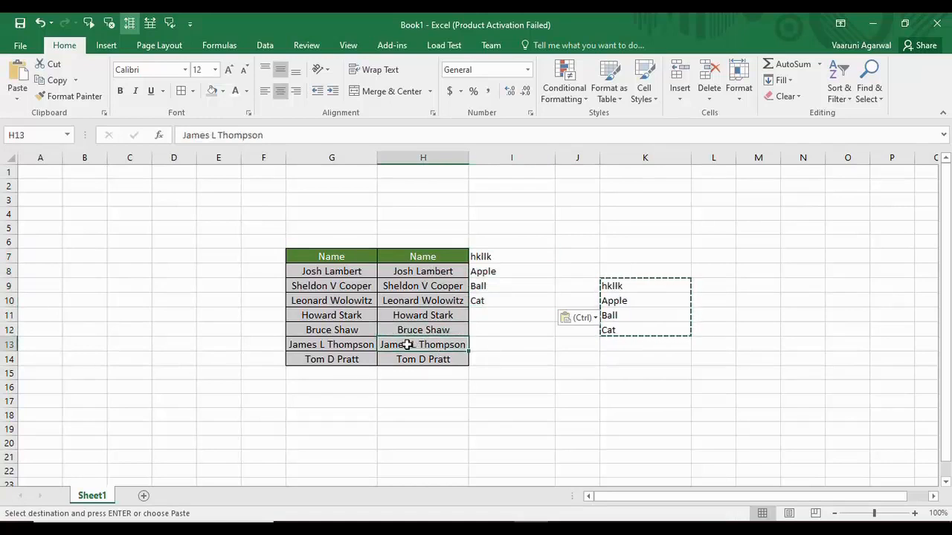
pyautogui.click(89, 24)
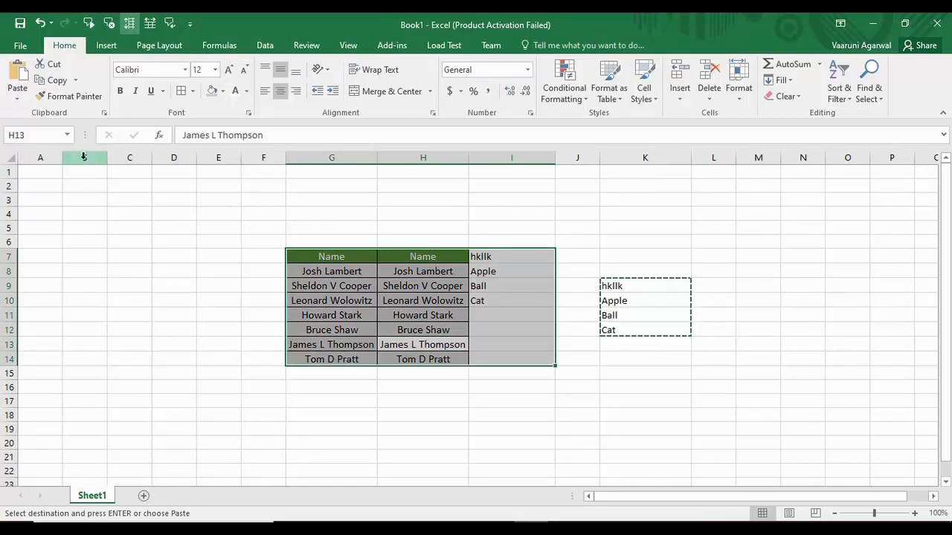
pyautogui.press('Return')
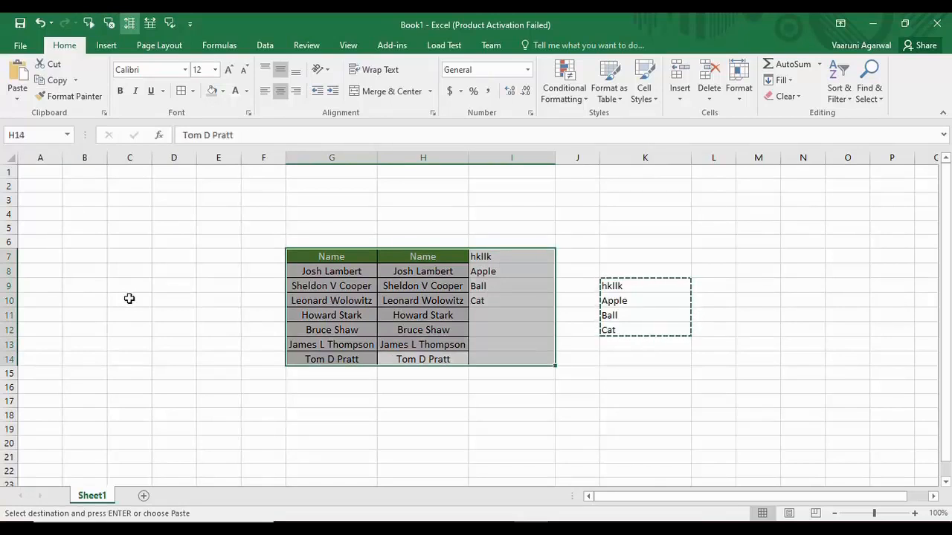
pyautogui.press('Return')
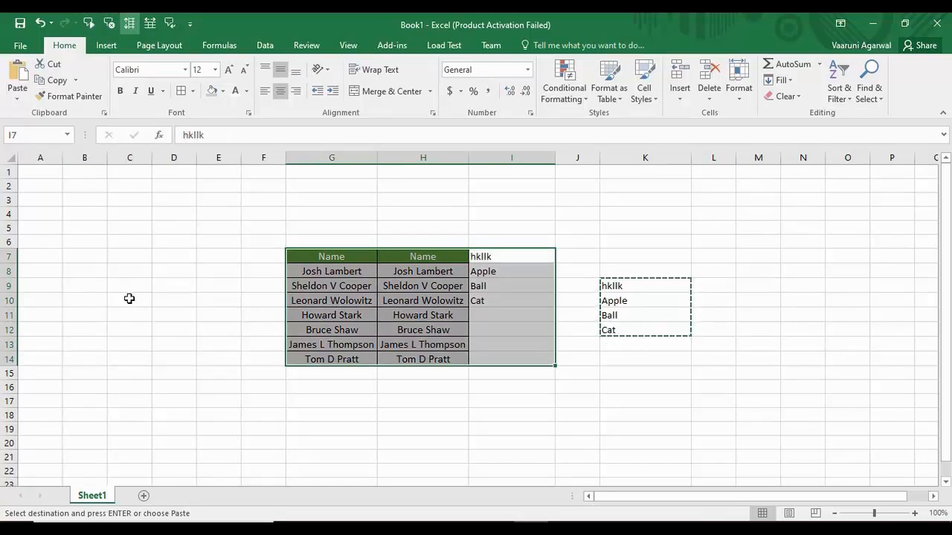
pyautogui.press('Return')
pyautogui.press('Return')
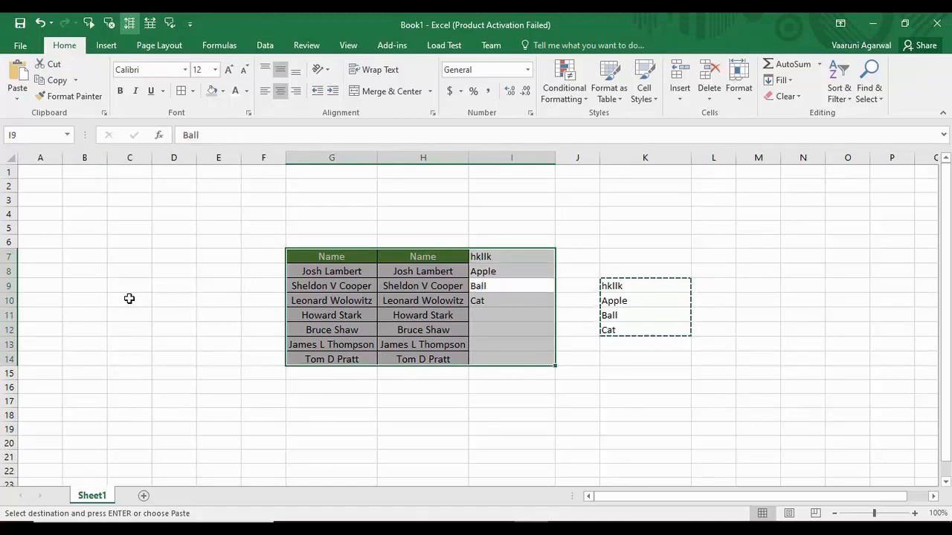
pyautogui.press('Return')
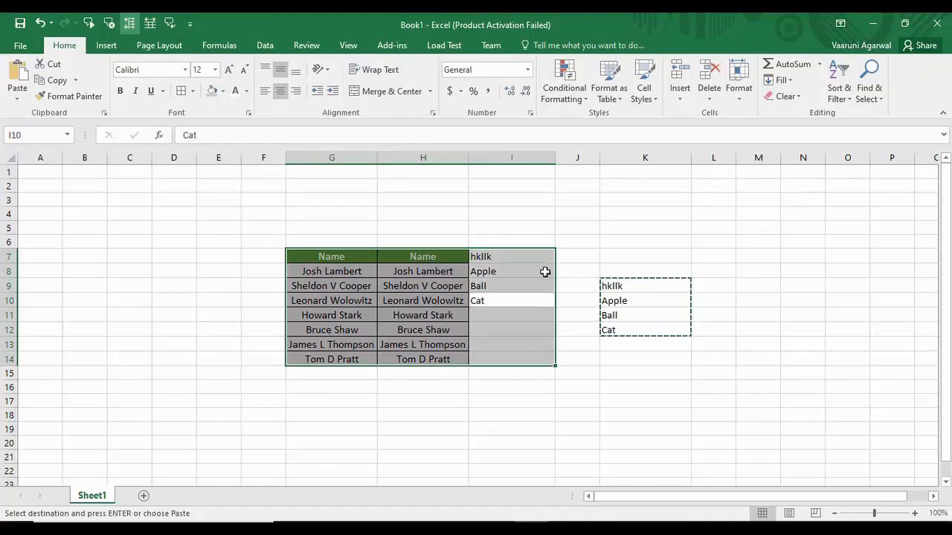
pyautogui.press('Return')
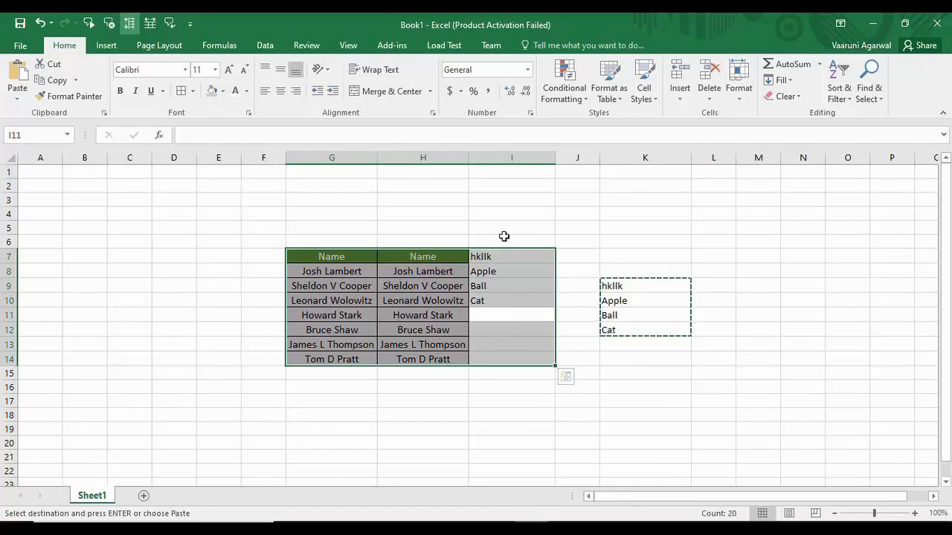
pyautogui.click(419, 431)
pyautogui.click(417, 329)
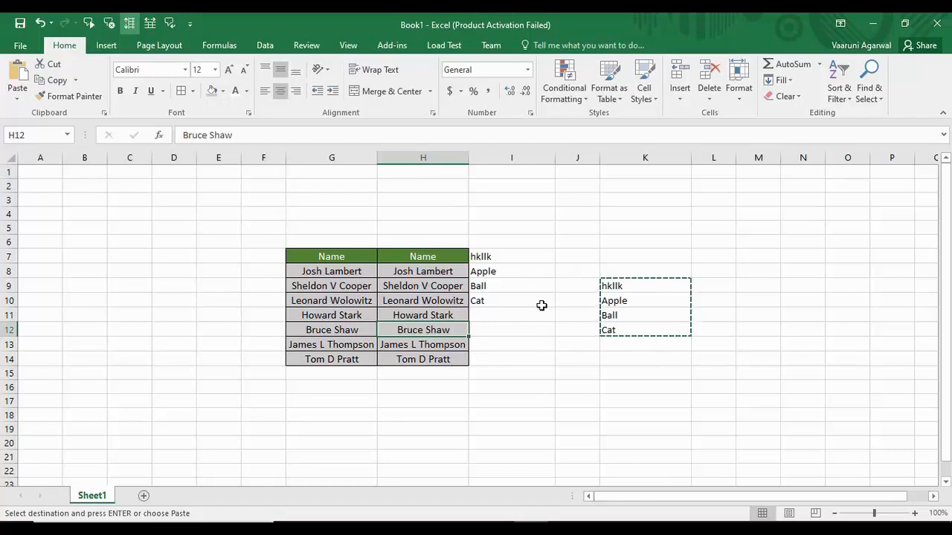
pyautogui.click(487, 303)
pyautogui.click(508, 320)
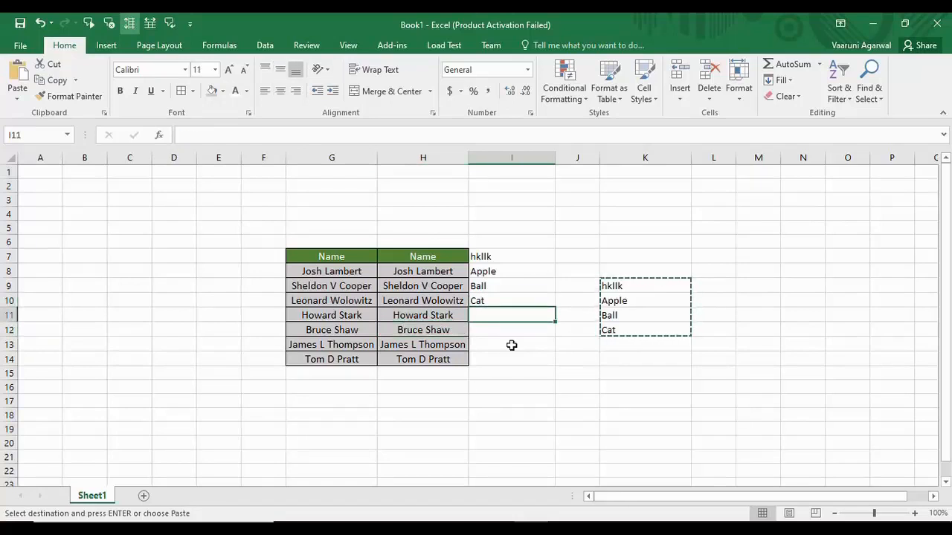